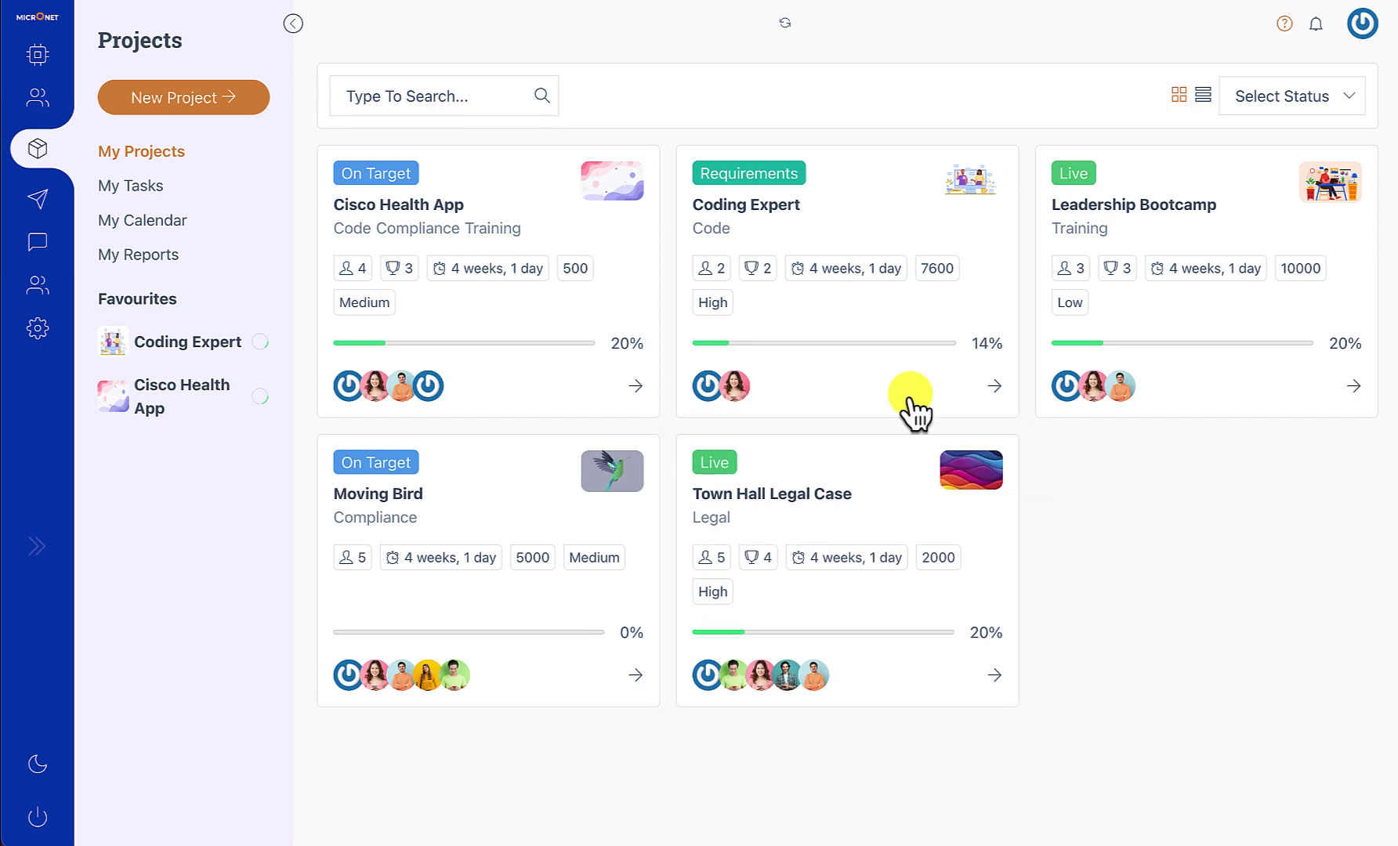
Step: Open the App development task board from the Cisco Health App project's Tasks
left_click(479, 178)
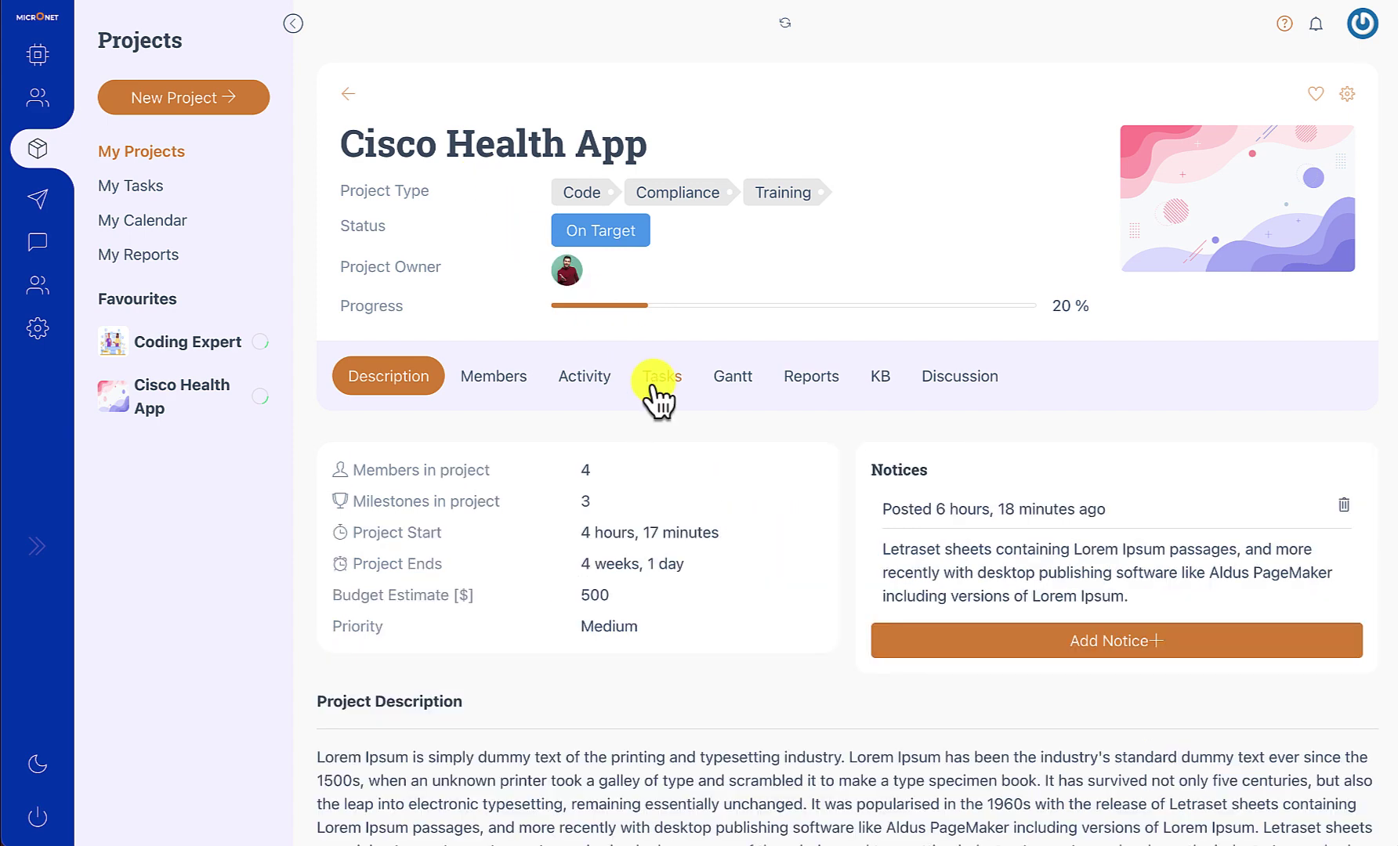
left_click(653, 380)
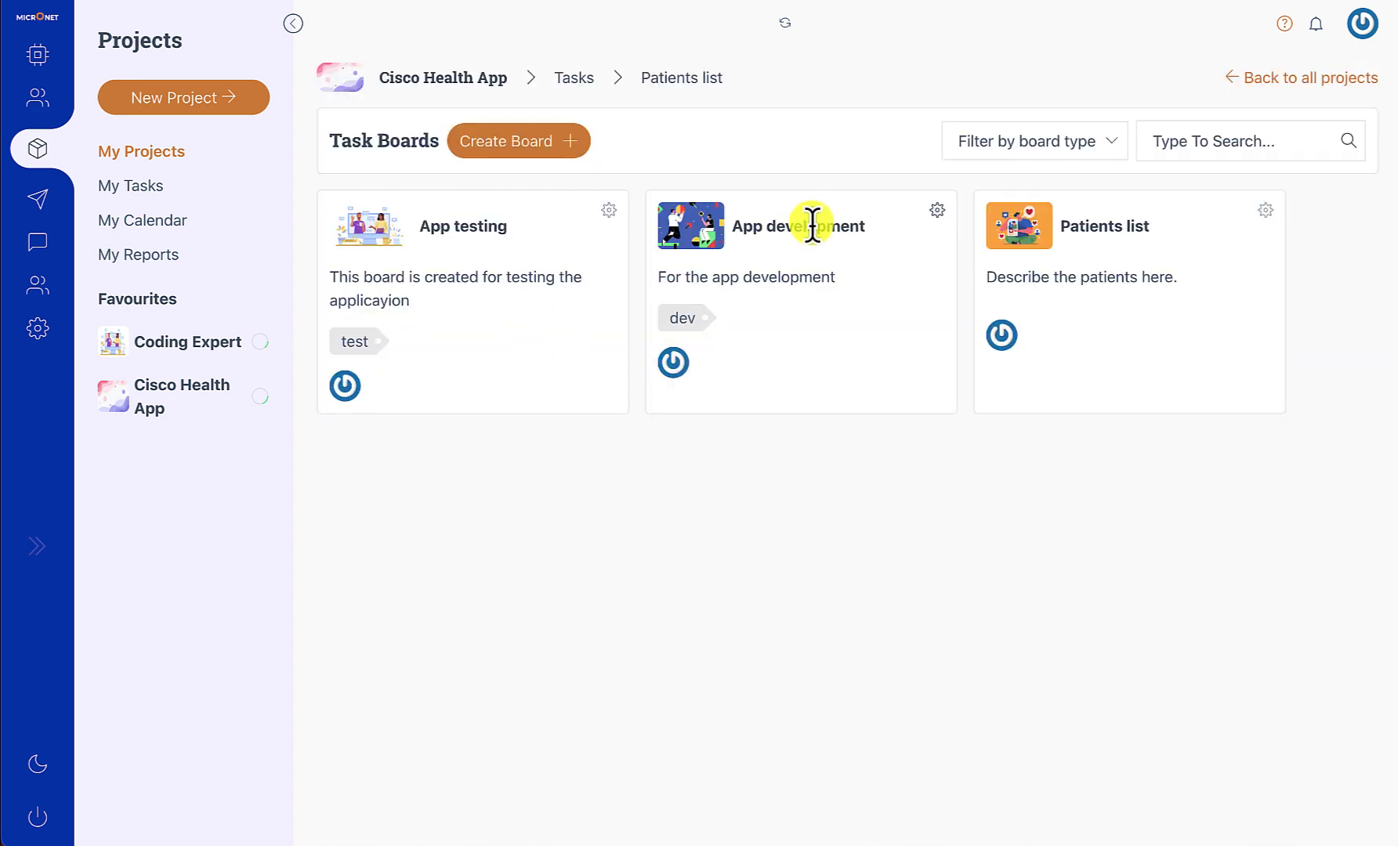
left_click(1108, 225)
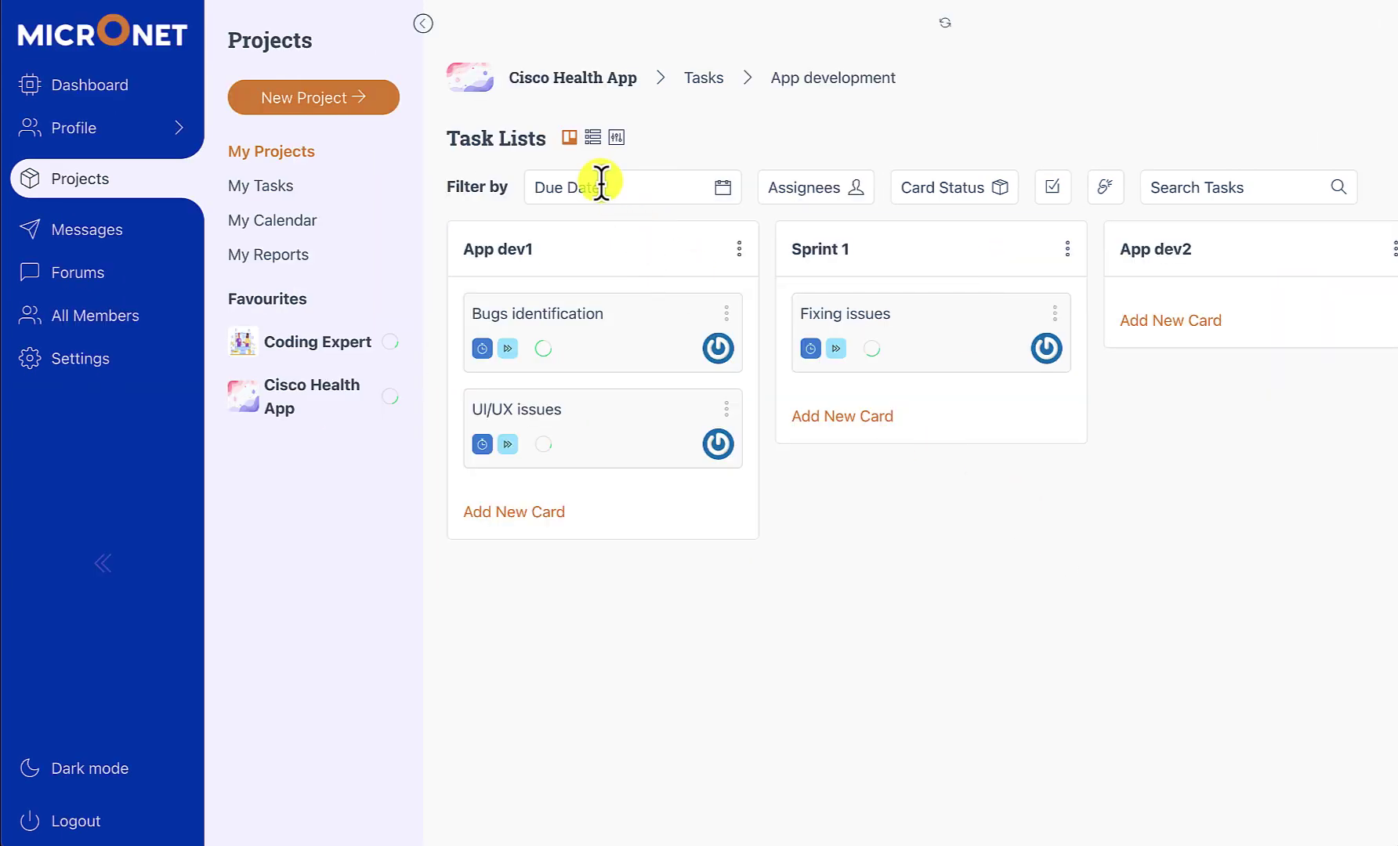
Step: Show App development tasks as a status-grouped table, then as a May Gantt timeline
left_click(592, 138)
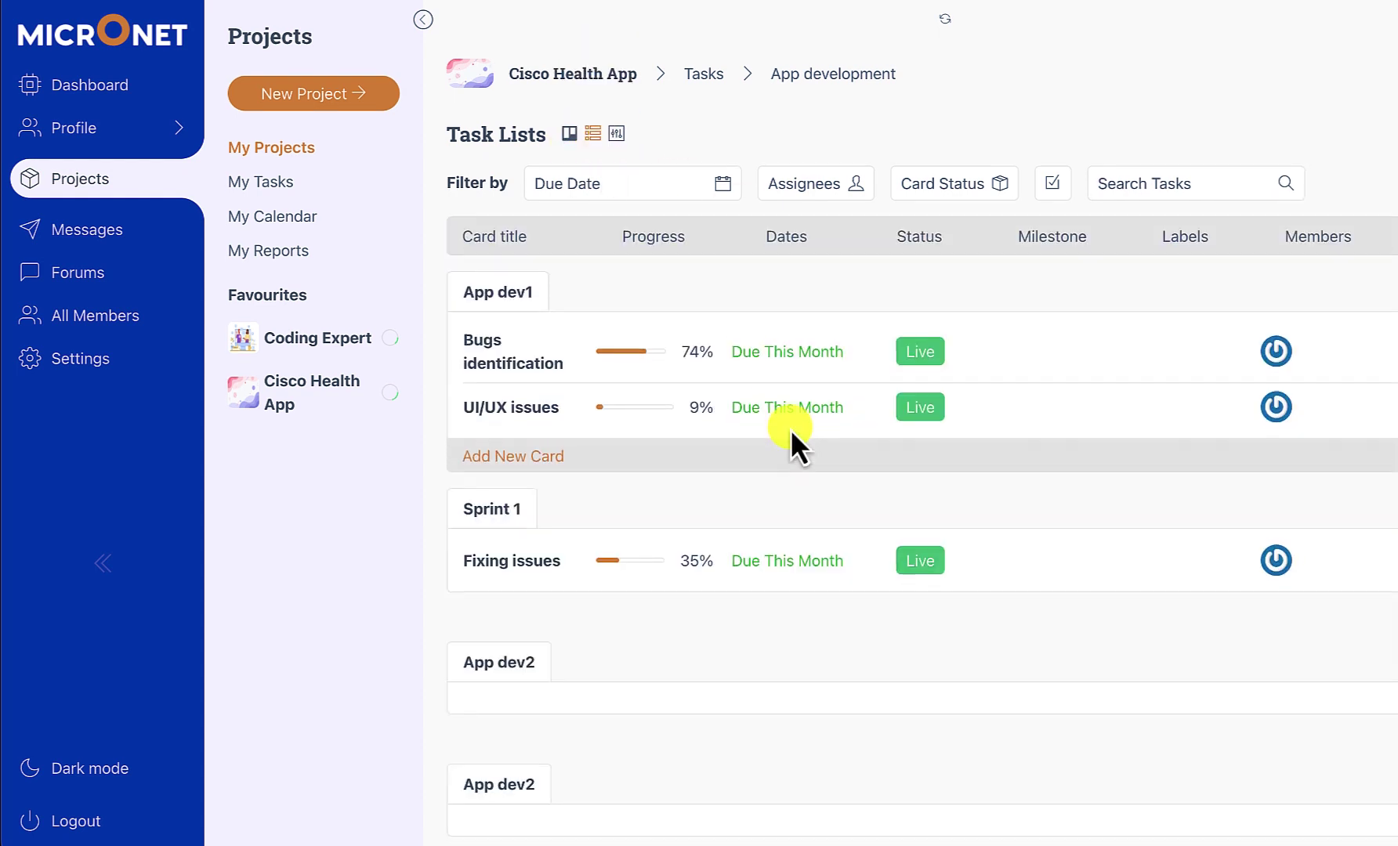
scroll(790, 429, "down", 1)
scroll(790, 427, "up", 1)
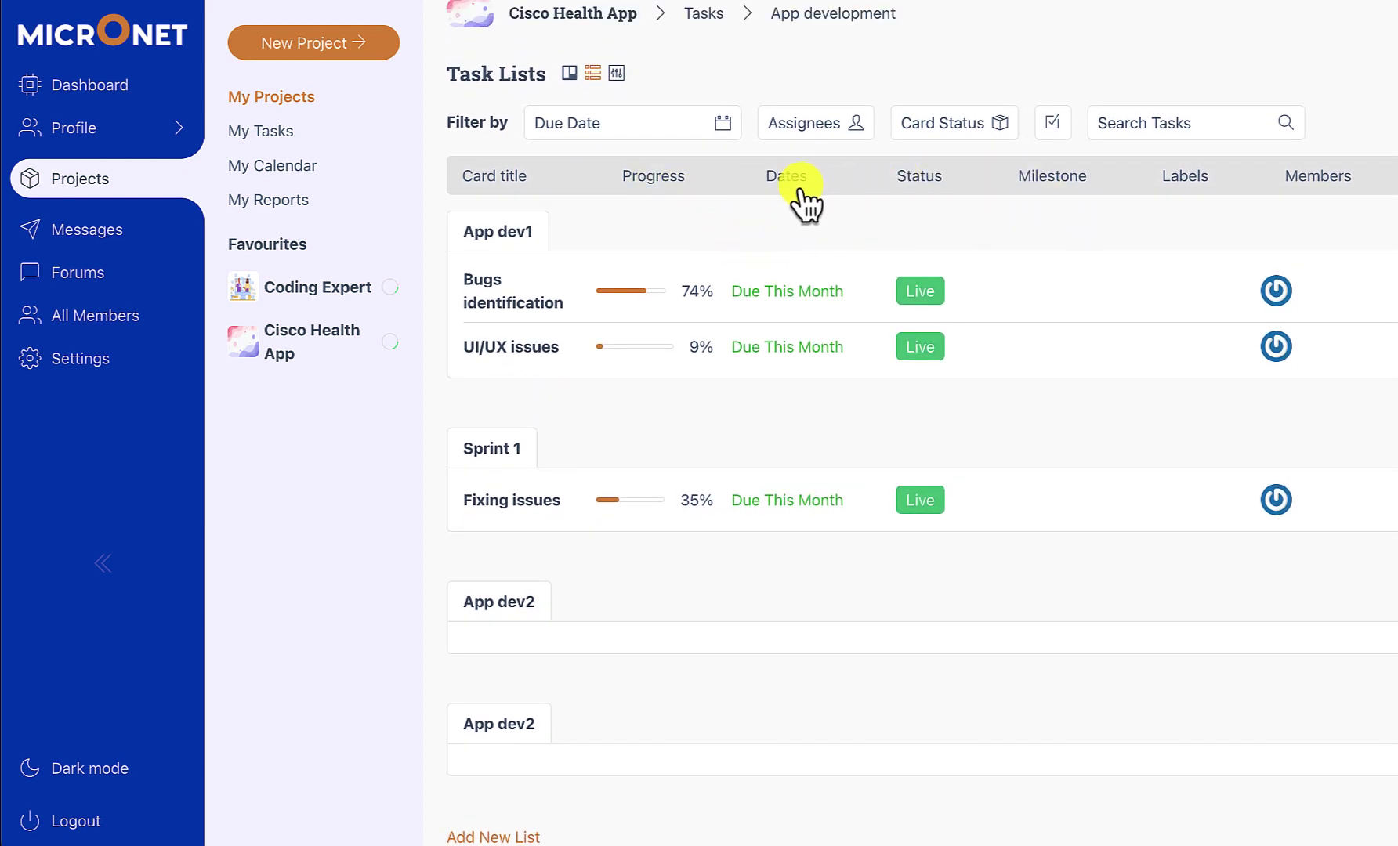
left_click(926, 187)
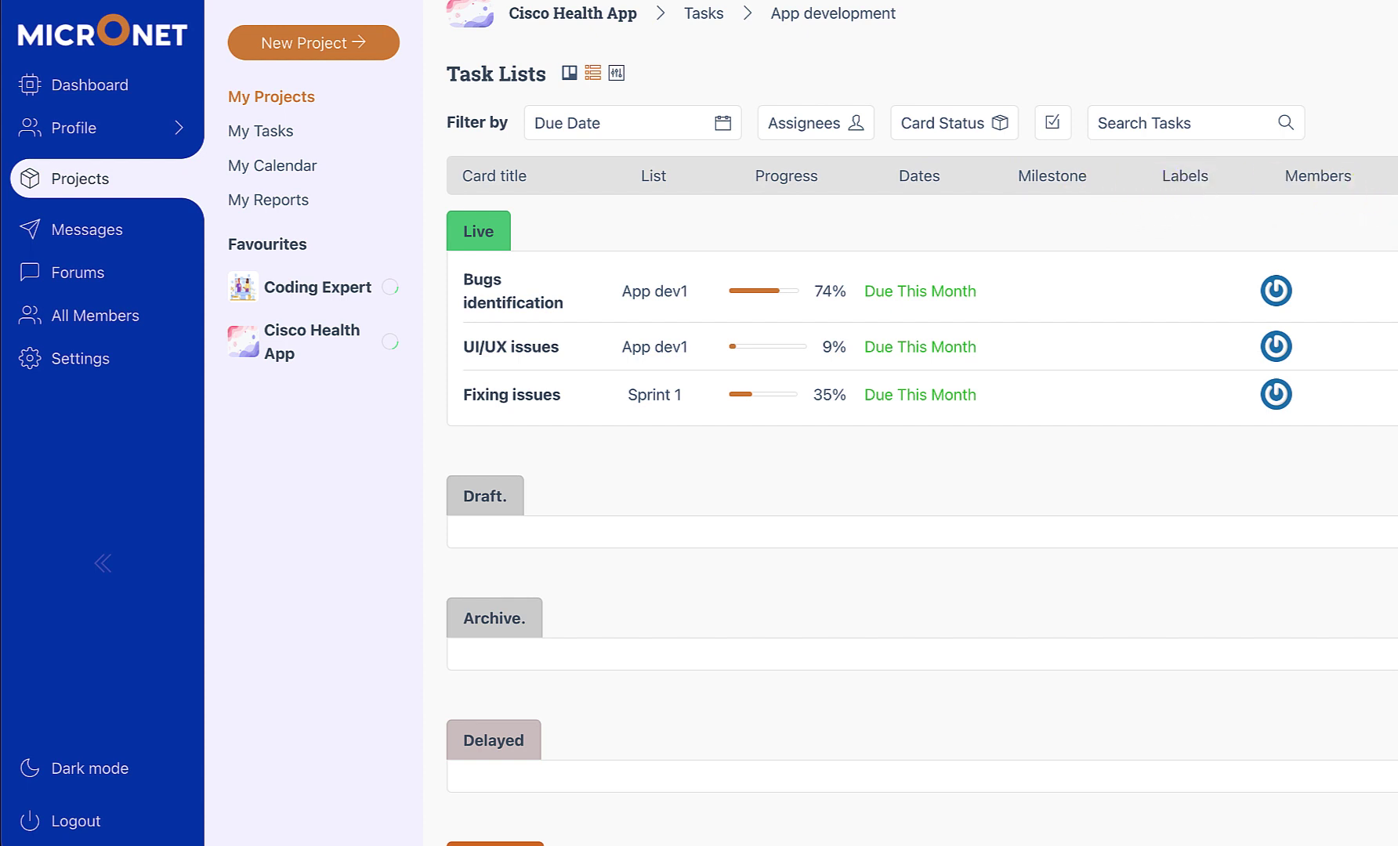
scroll(613, 139, "up", 1)
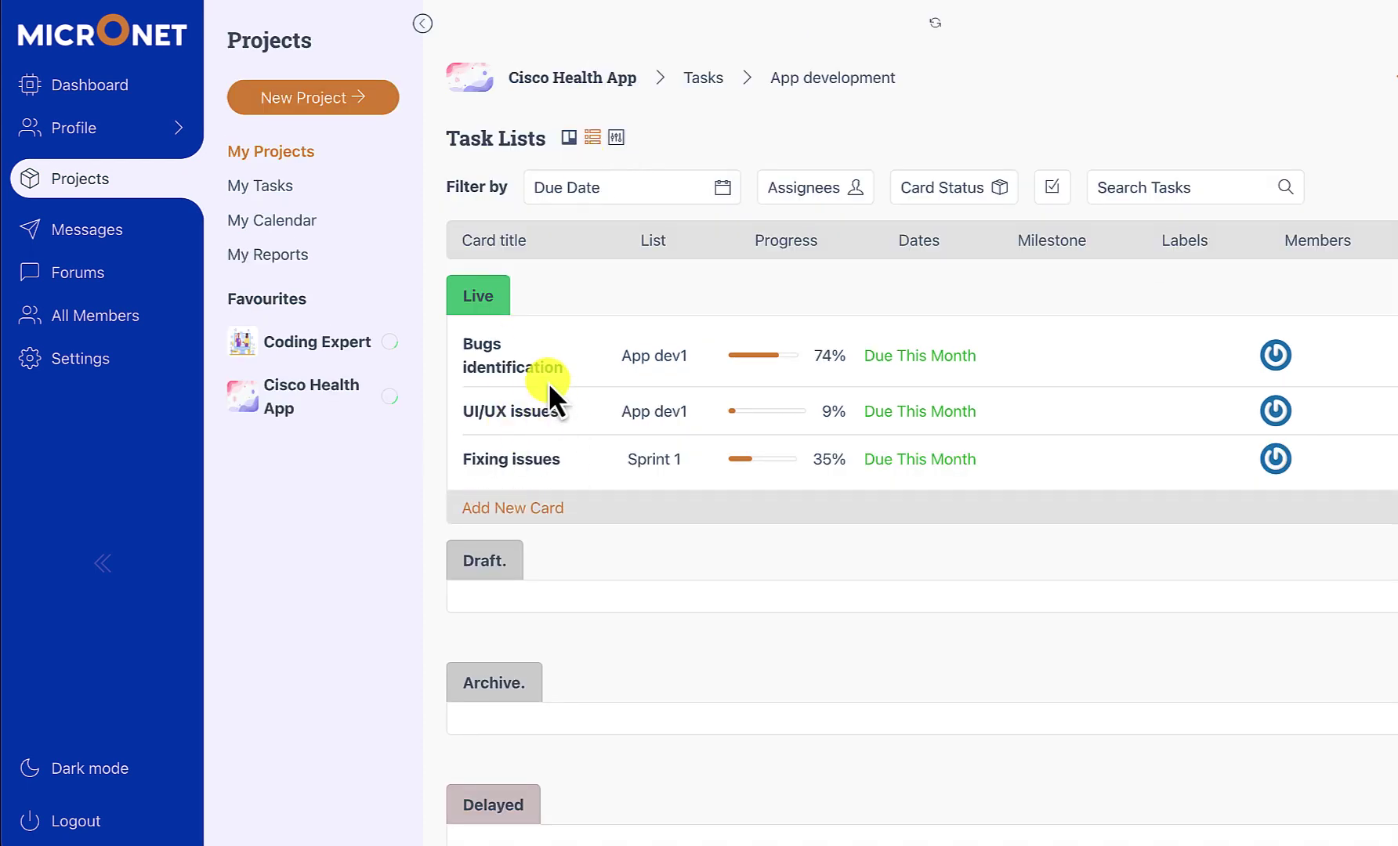
left_click(616, 138)
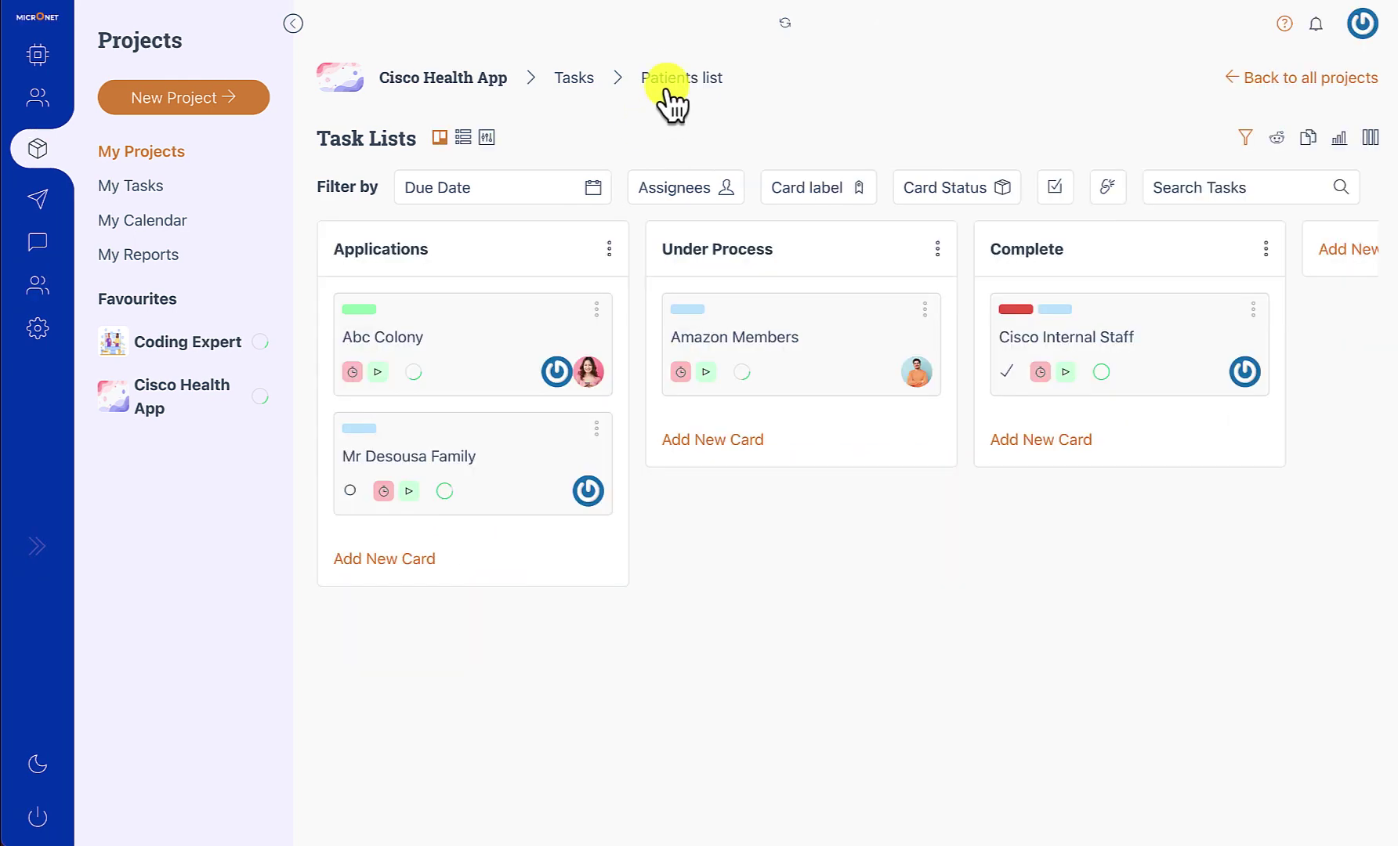
Step: View the Cisco Health App members grouped by member type, then by team
left_click(429, 80)
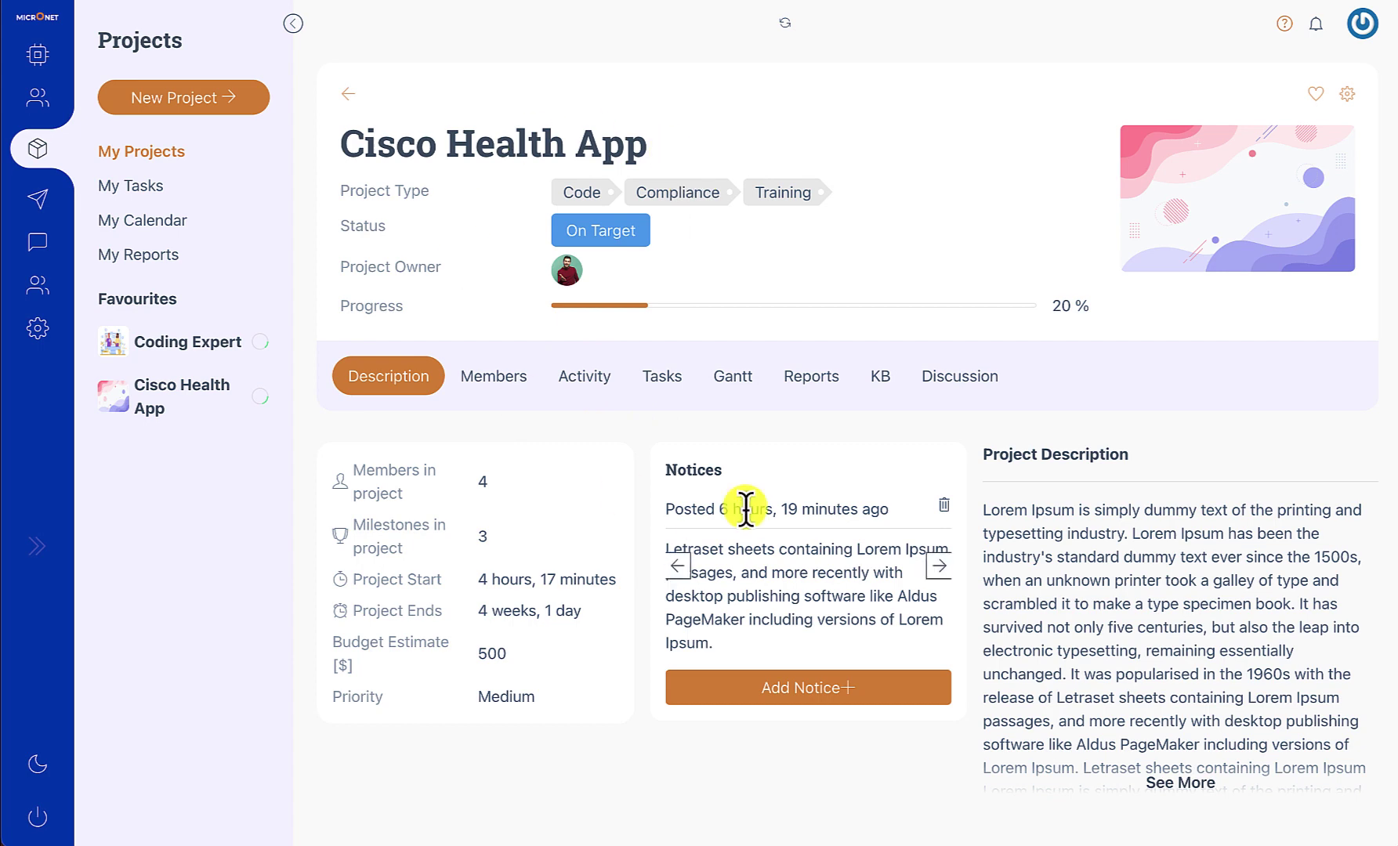
left_click(494, 378)
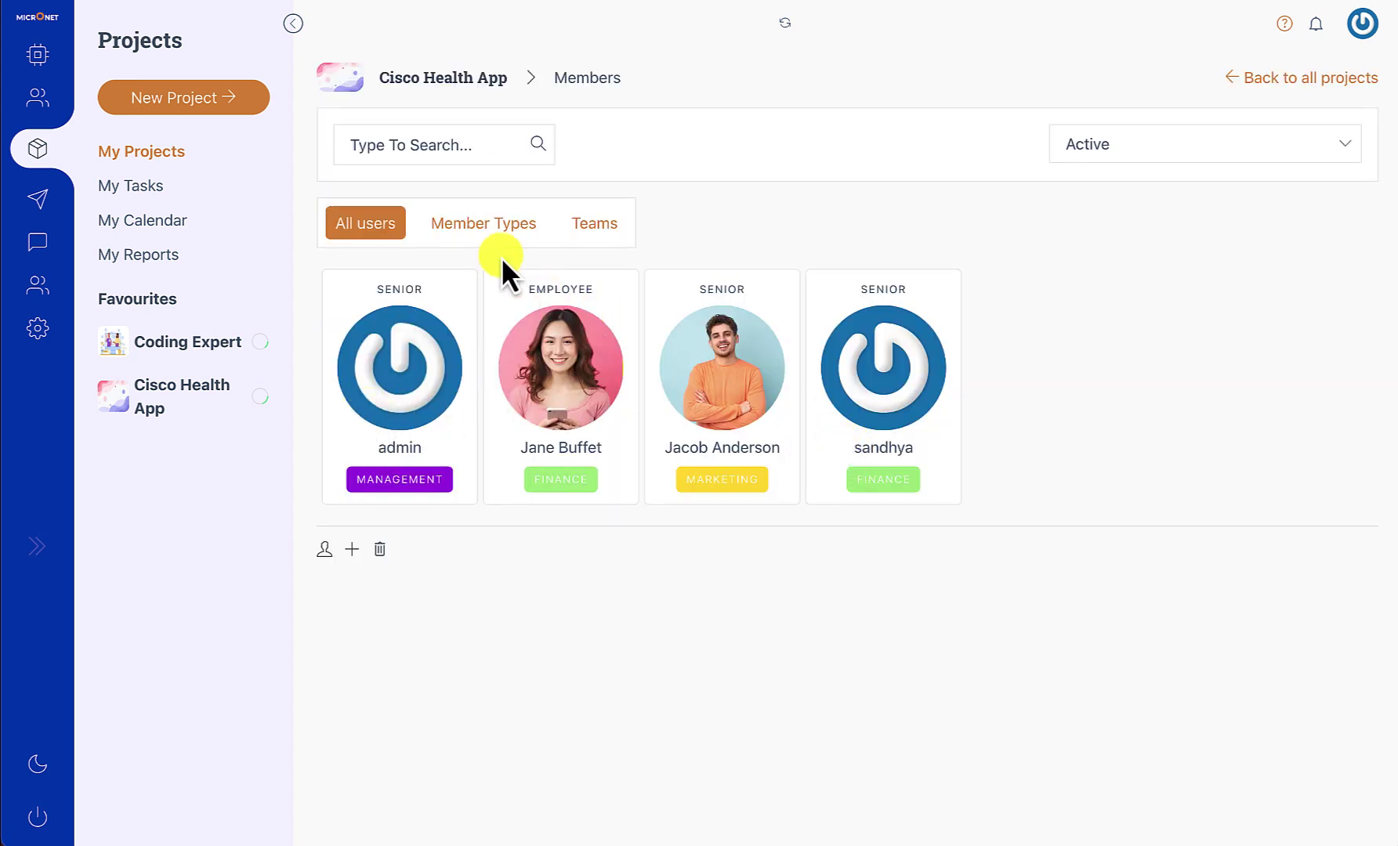
left_click(481, 230)
left_click(600, 227)
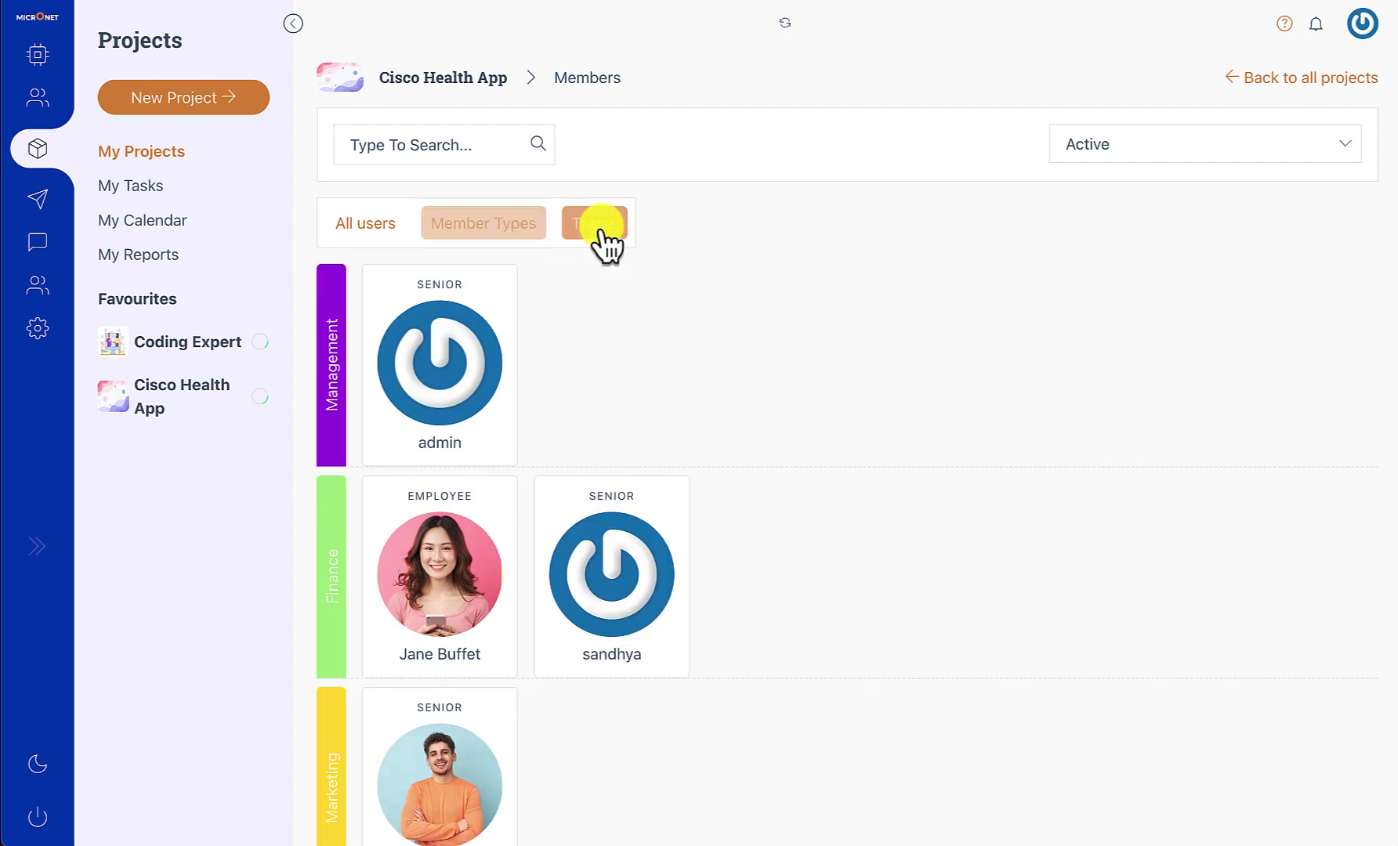
Step: Browse the project's activity feed of card creations, label updates and completions
left_click(576, 80)
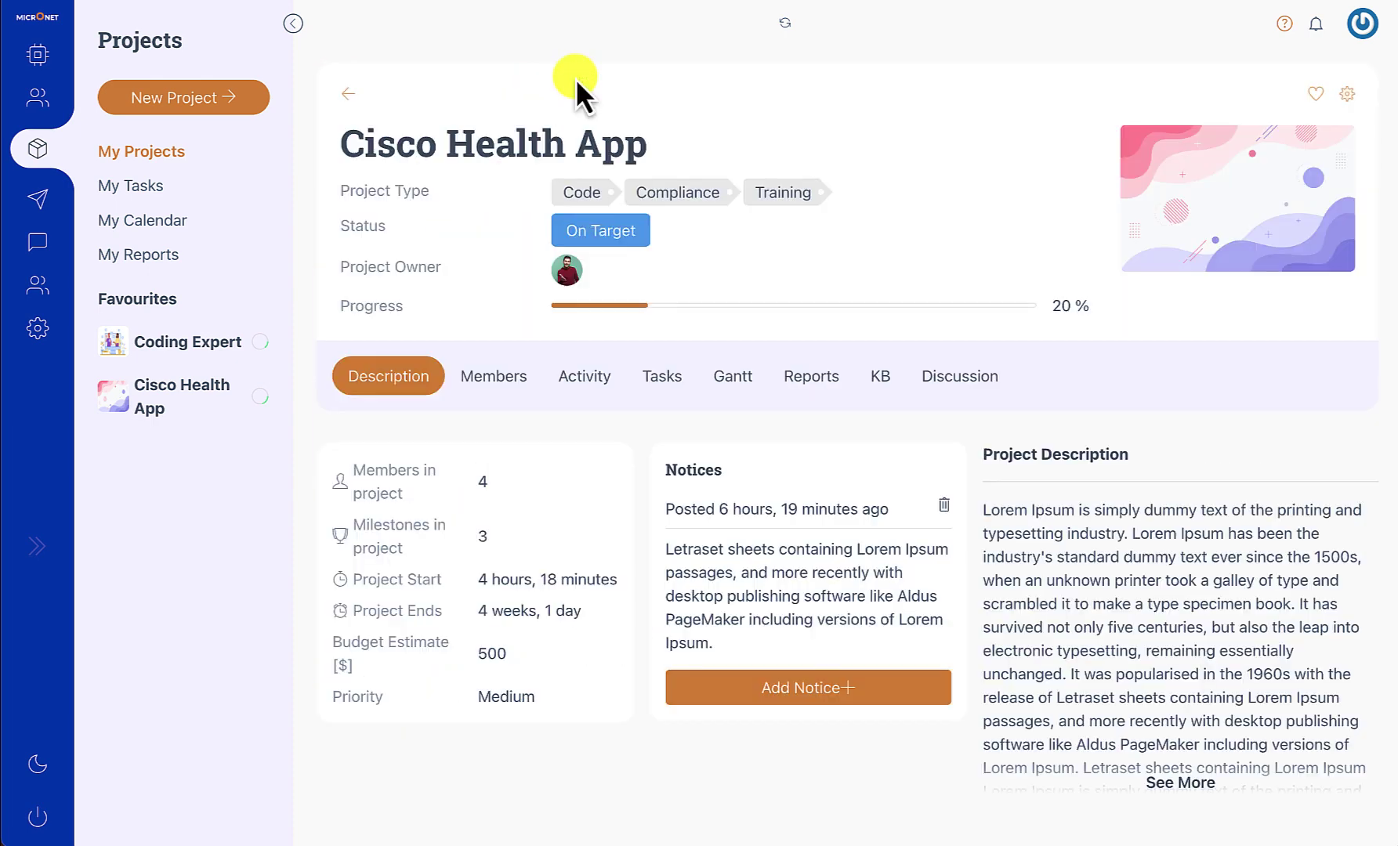
left_click(584, 379)
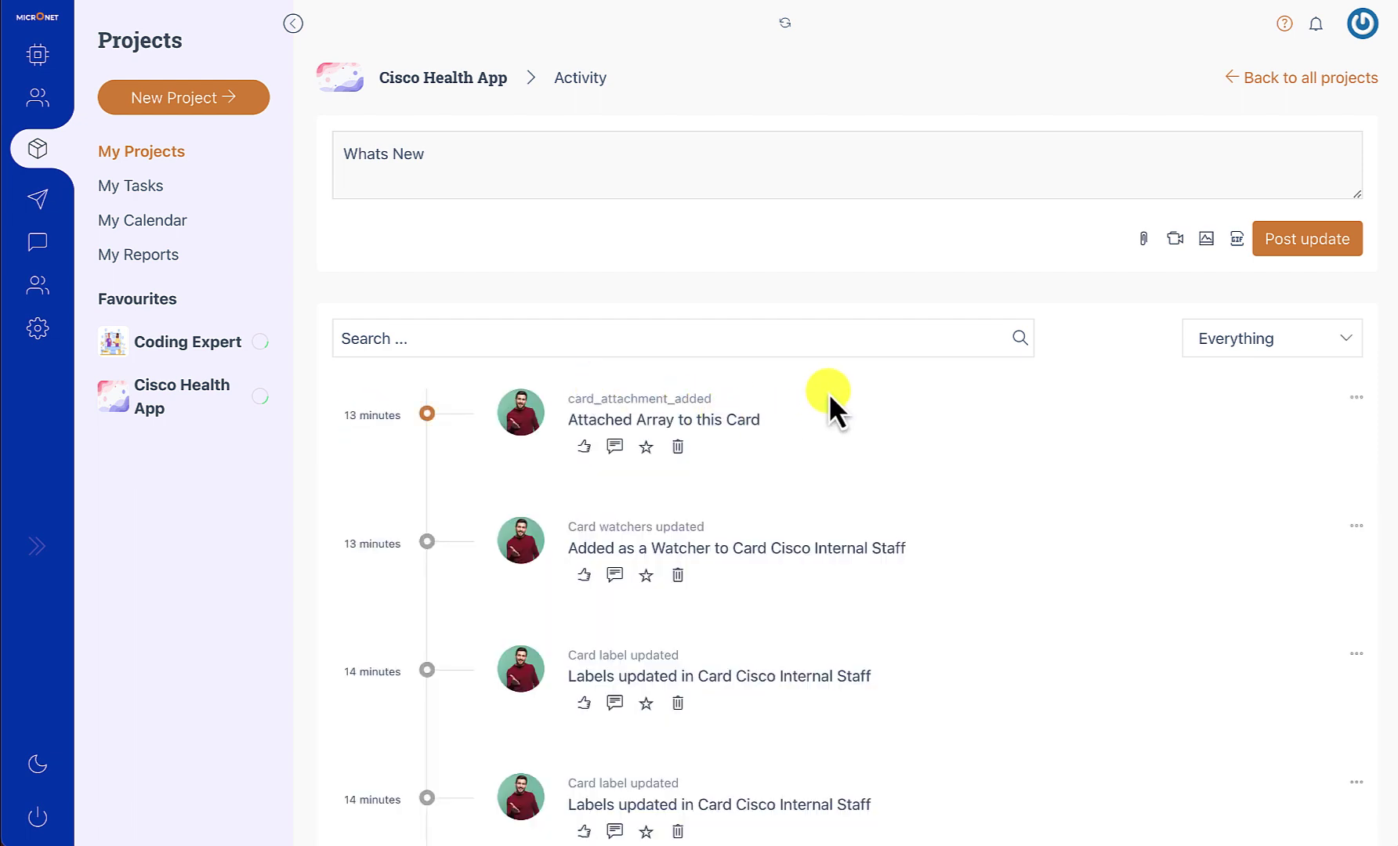
scroll(828, 392, "down", 5)
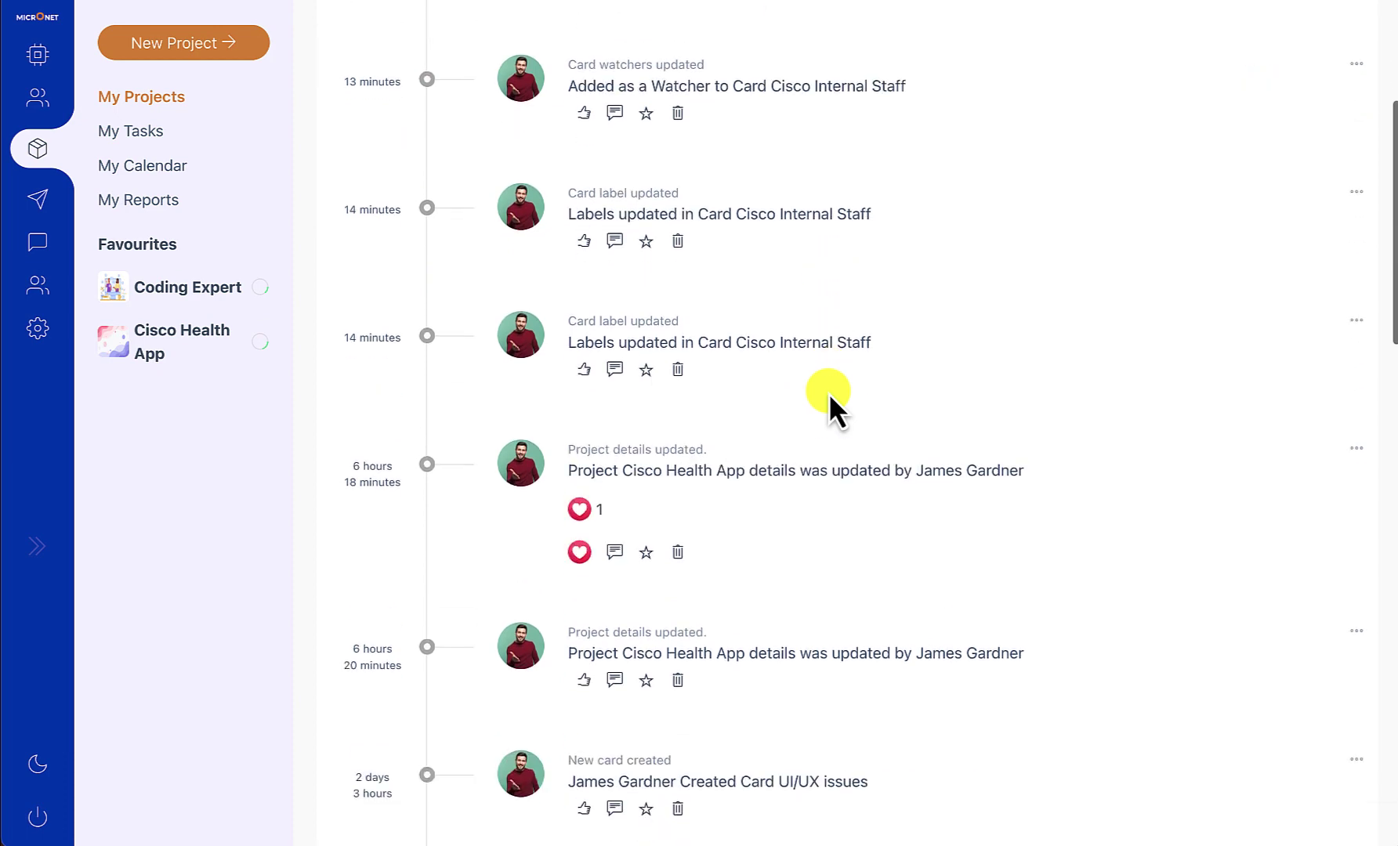
scroll(827, 392, "down", 5)
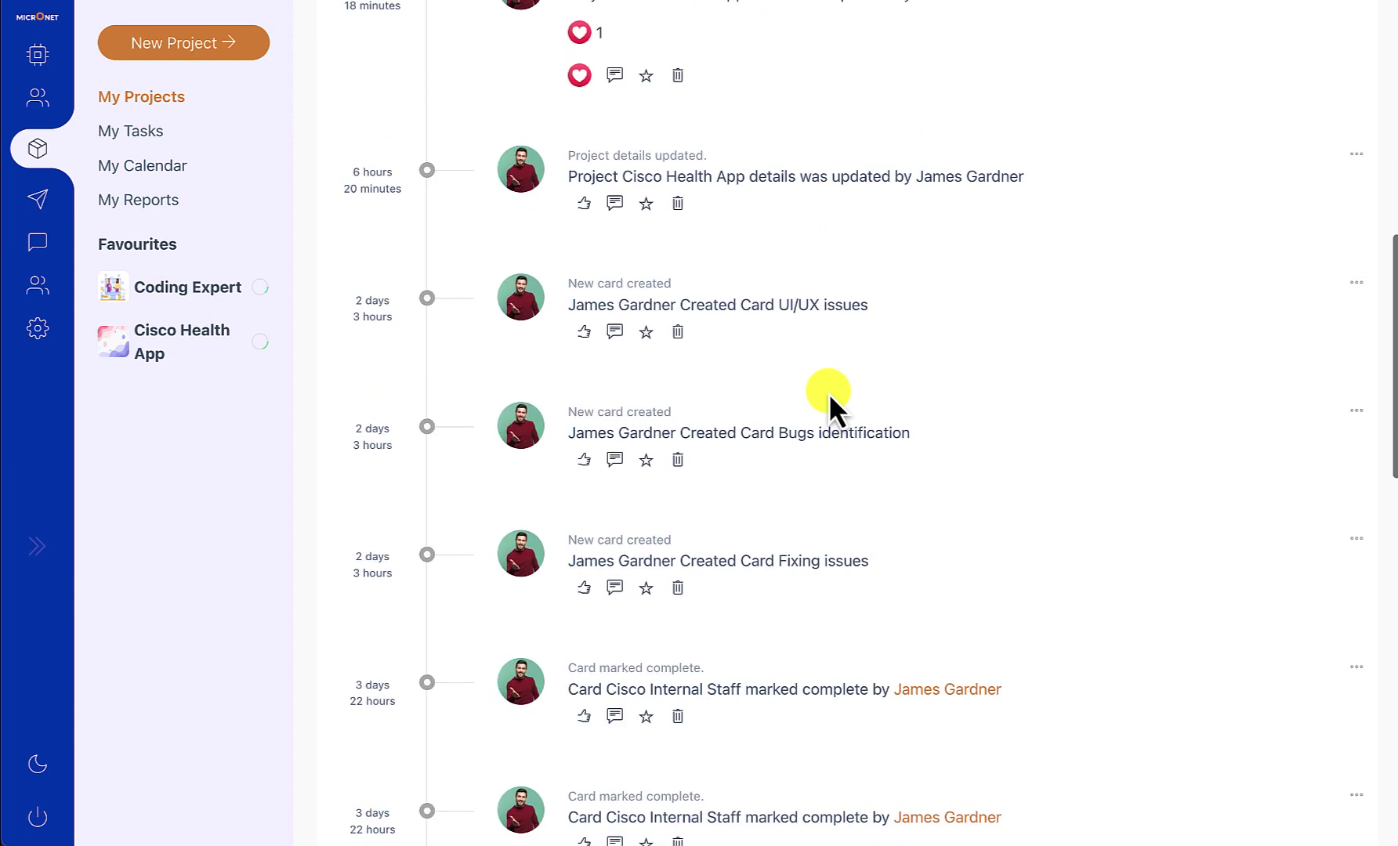
scroll(827, 392, "down", 4)
scroll(827, 392, "up", 15)
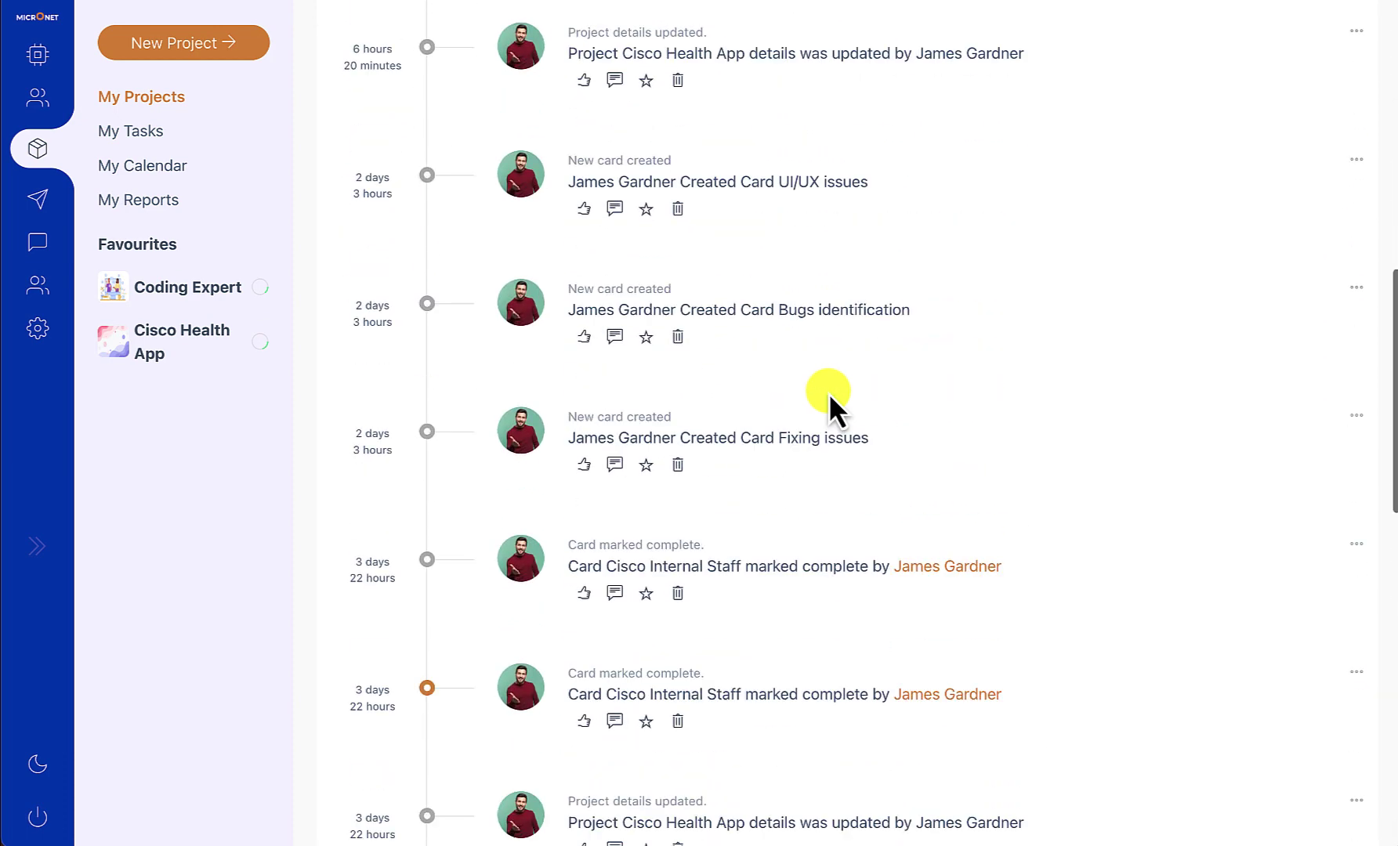
Step: Bring up the project's Gantt milestone timeline and edit the fix bugs milestone
left_click(575, 86)
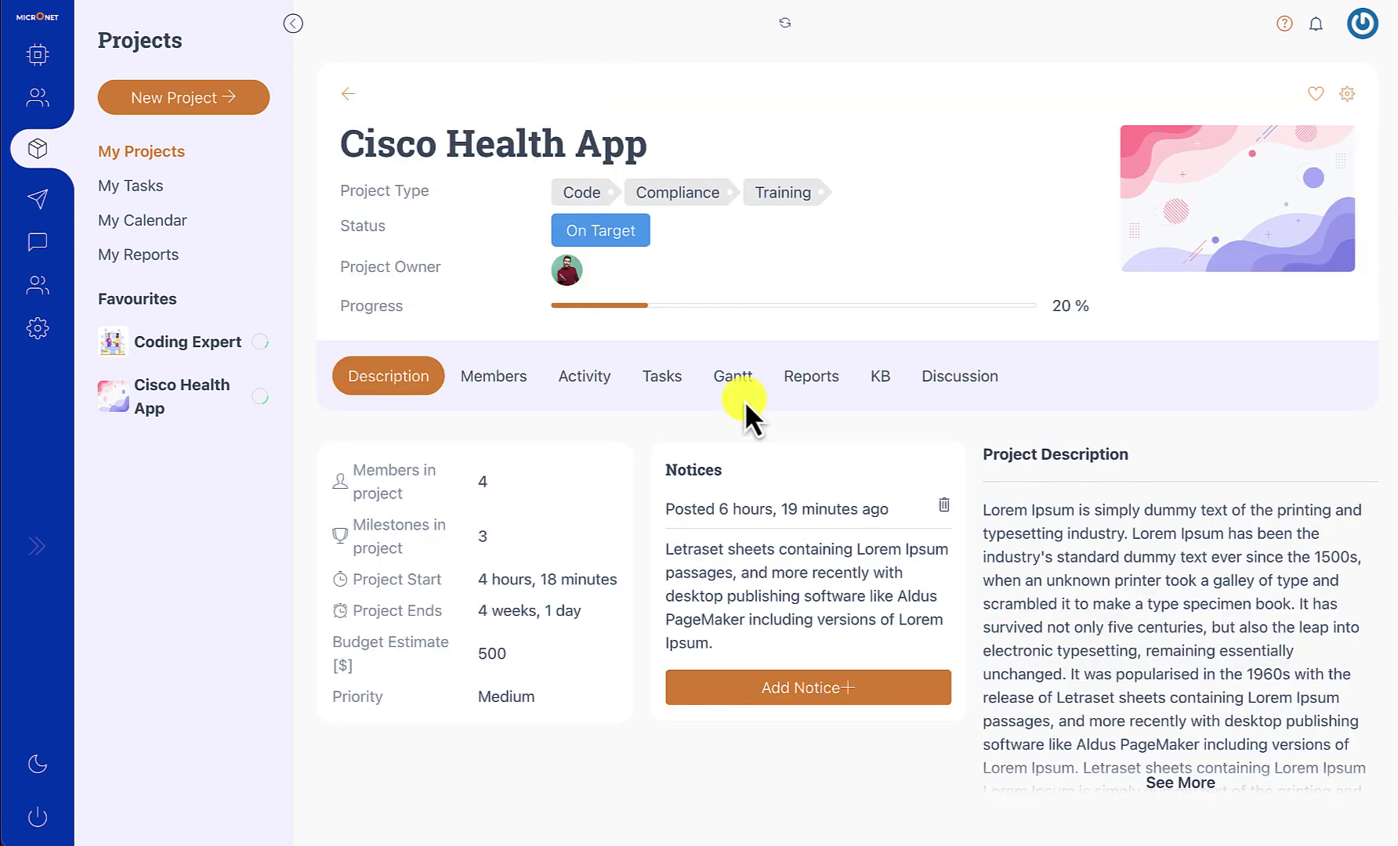
left_click(729, 382)
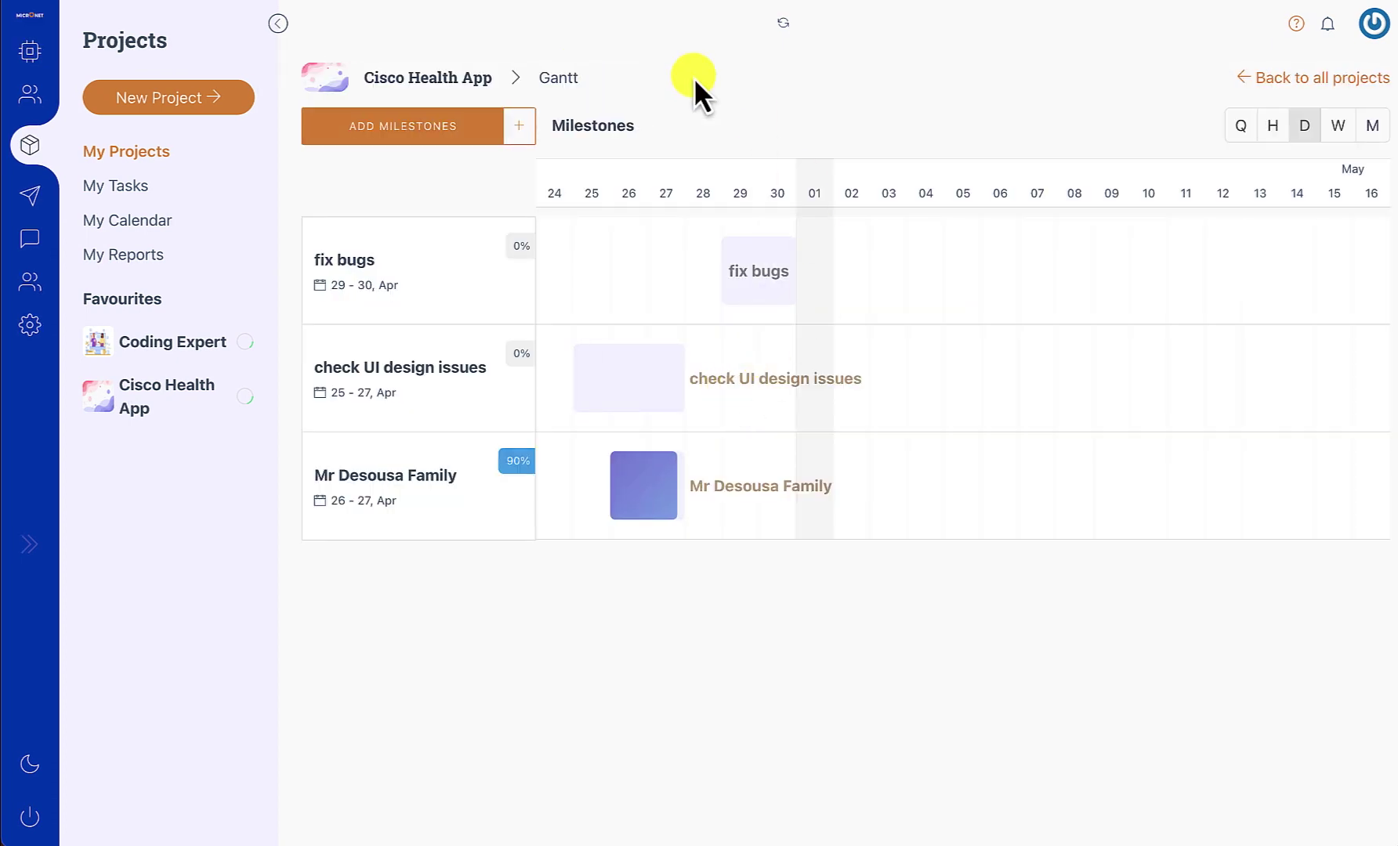
mouse_move(498, 411)
left_click(381, 228)
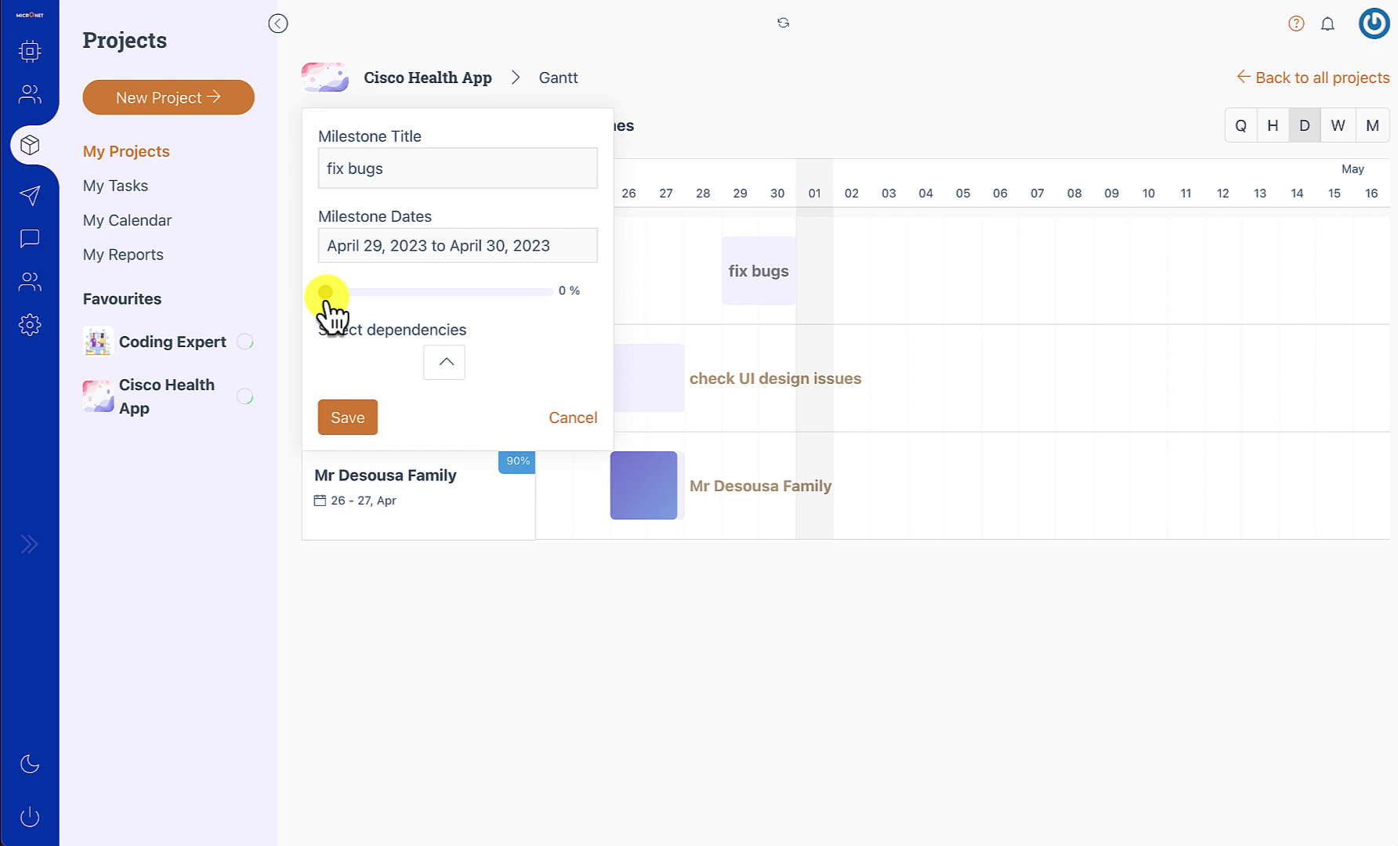
Step: Retitle the milestone Requirements at 41% progress, dependent on check UI design issues
left_click_drag(326, 292, 415, 292)
left_click_drag(418, 170, 182, 177)
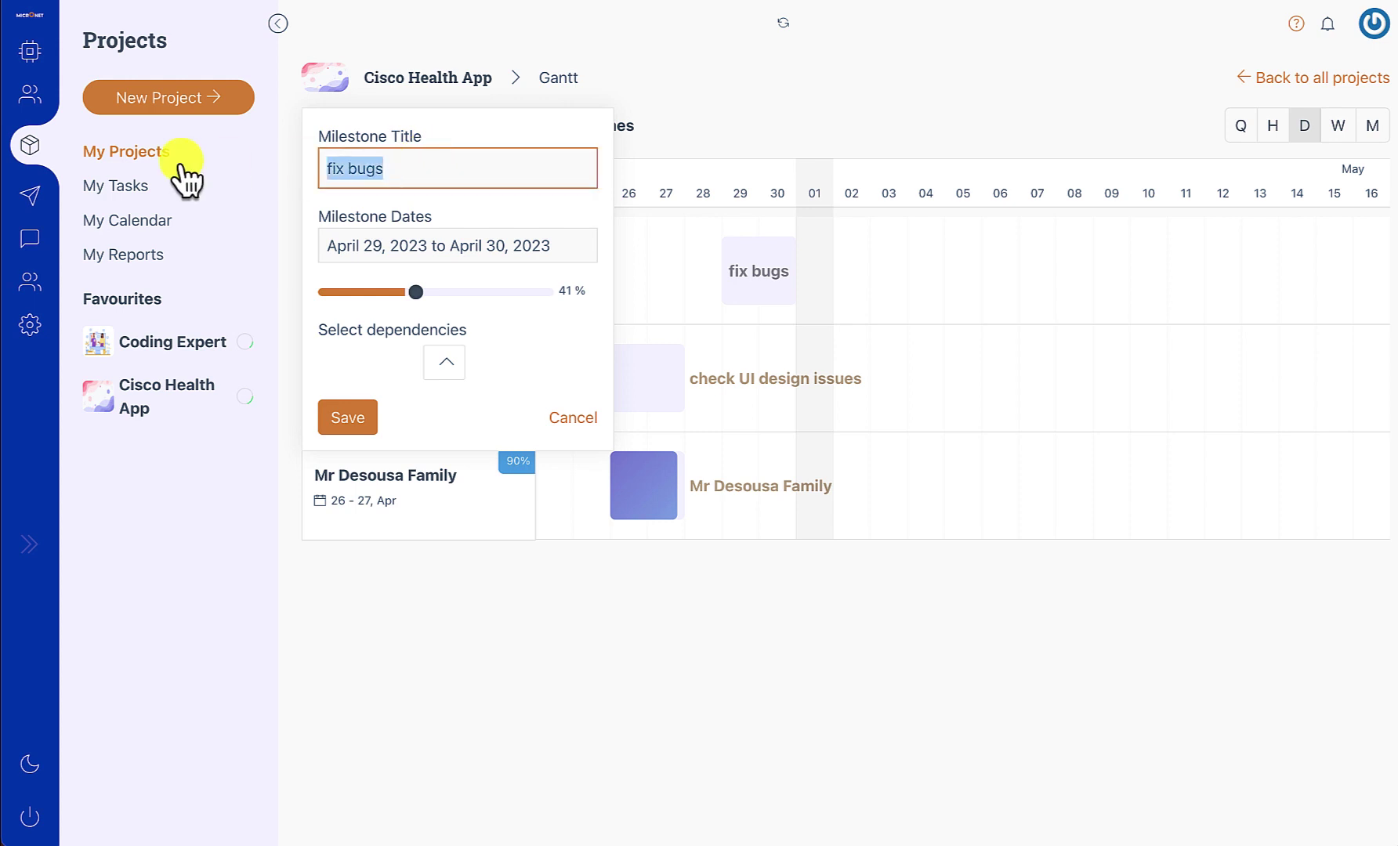
type("Requirements")
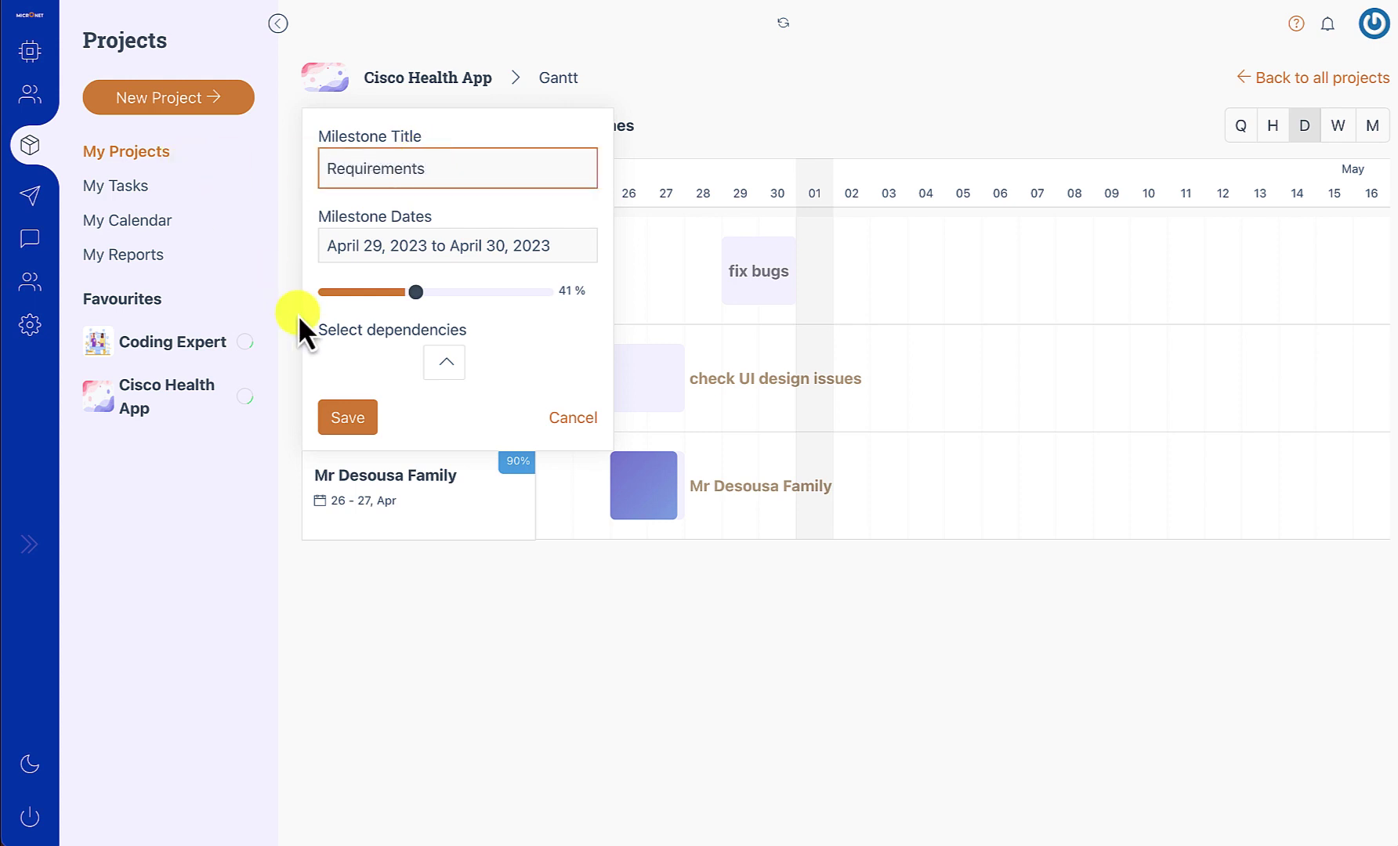
left_click(443, 364)
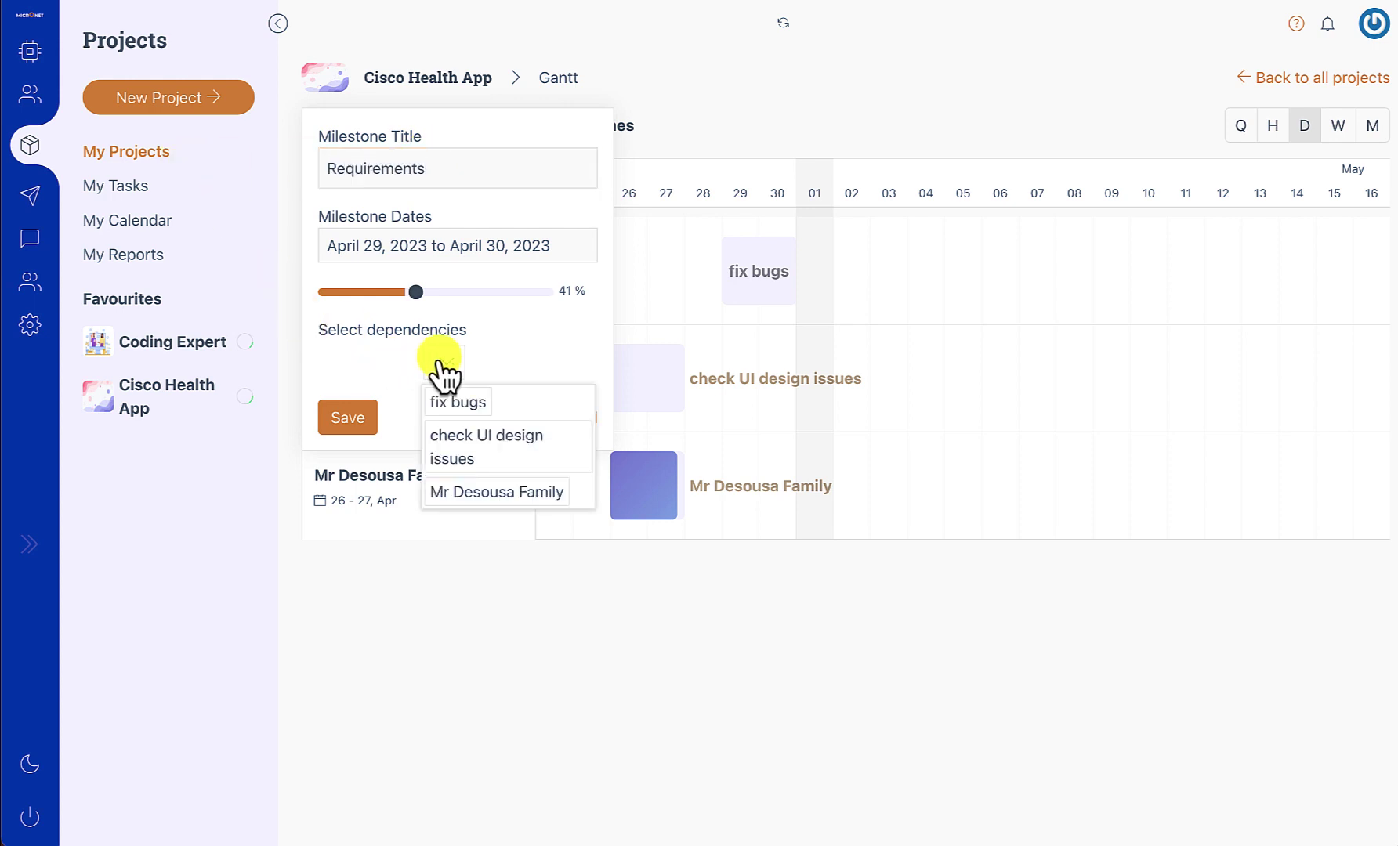
left_click(481, 451)
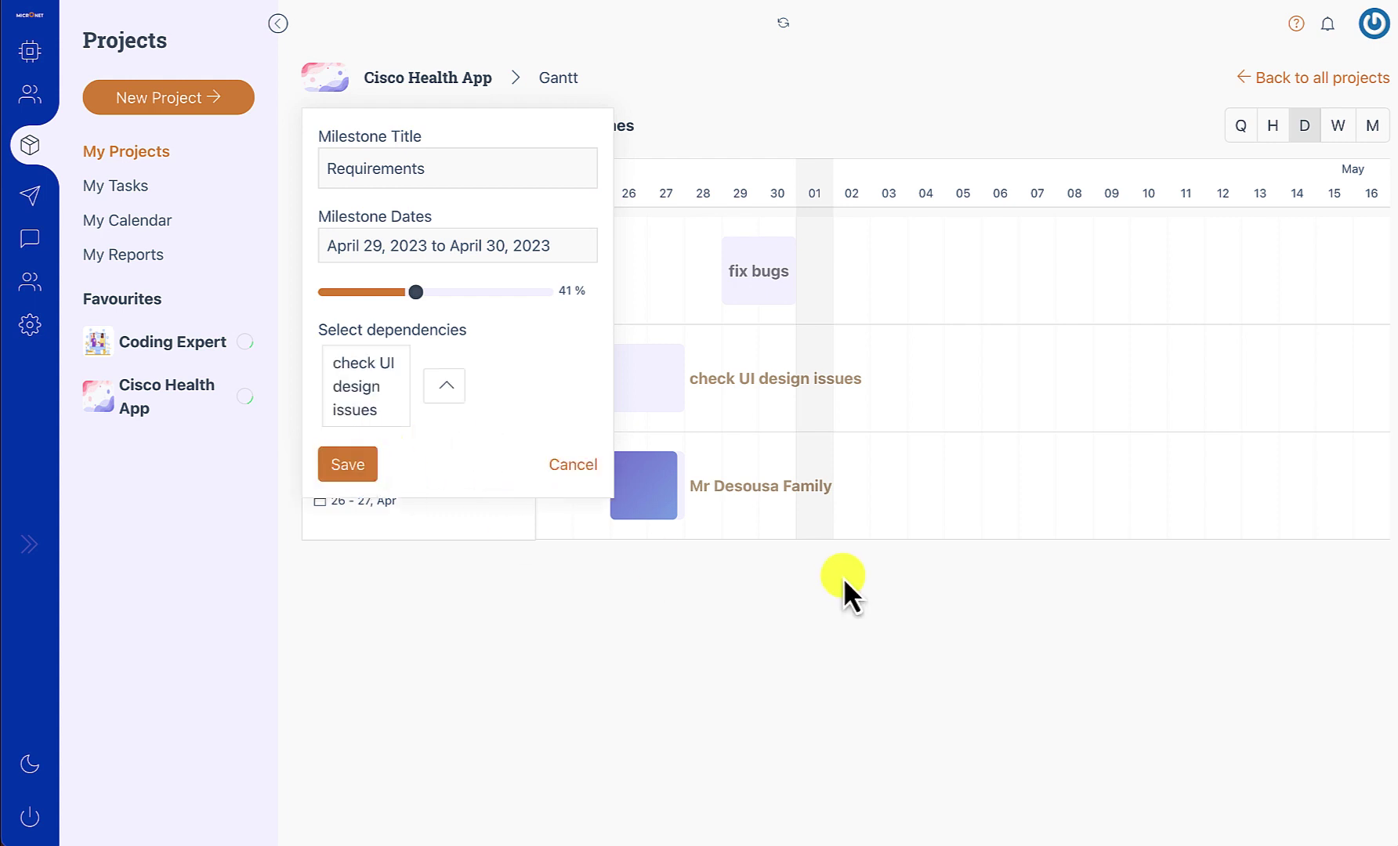
key("Return")
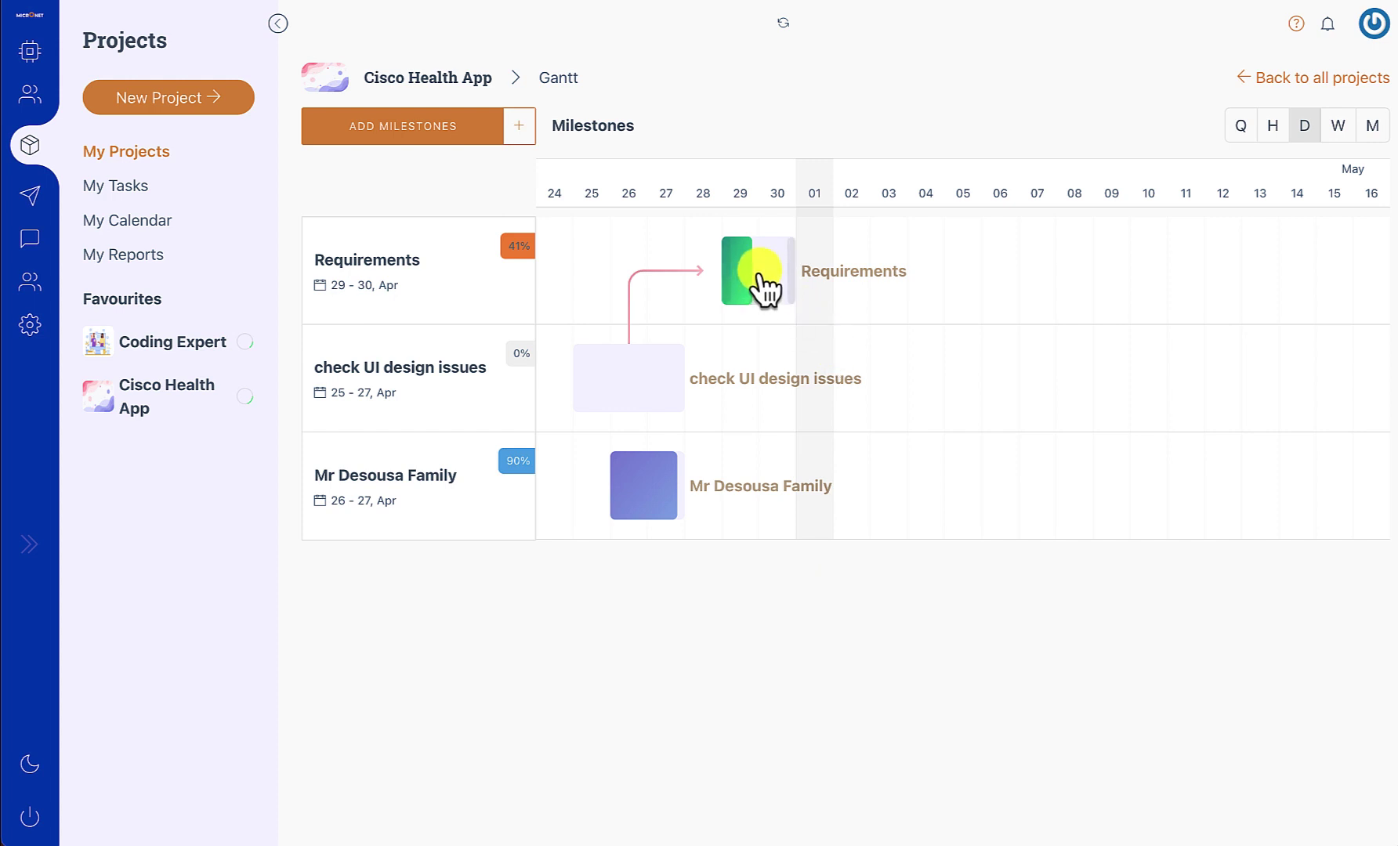
Step: Move Requirements to May 04–05 and shift and extend check UI design issues
left_click_drag(772, 283, 959, 285)
left_click_drag(658, 390, 693, 396)
left_click(652, 496)
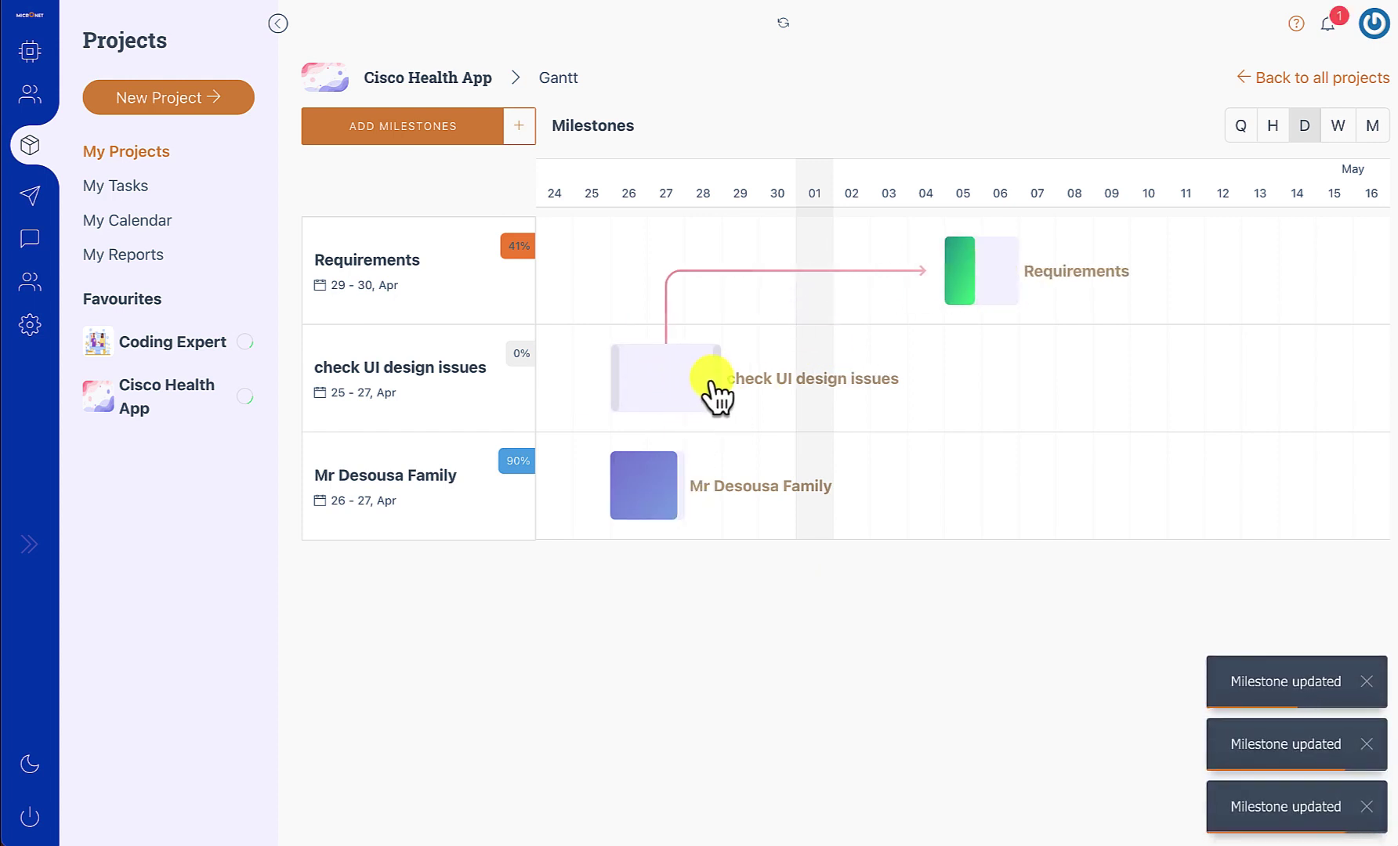
left_click_drag(718, 381, 867, 379)
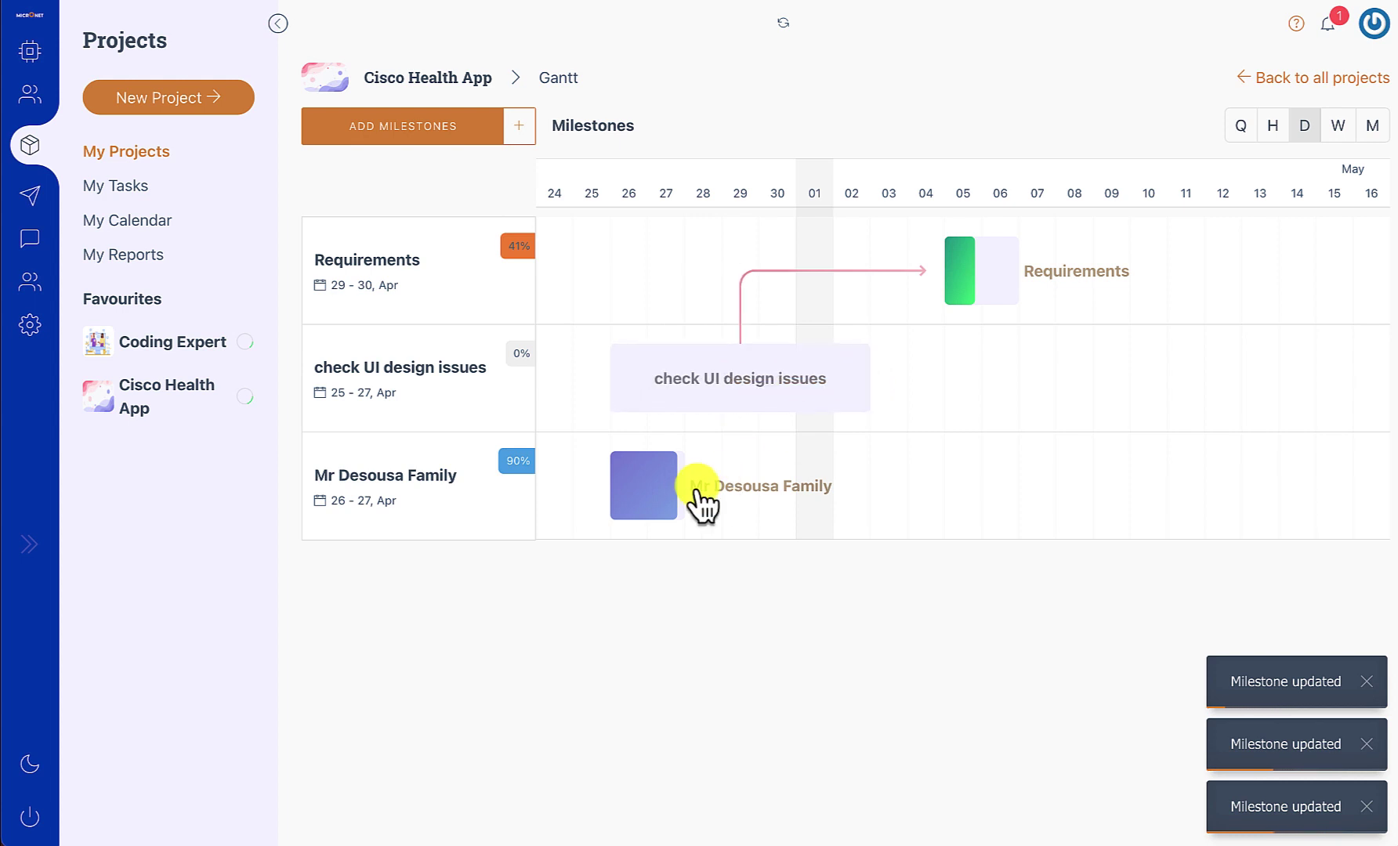
left_click_drag(674, 400, 805, 397)
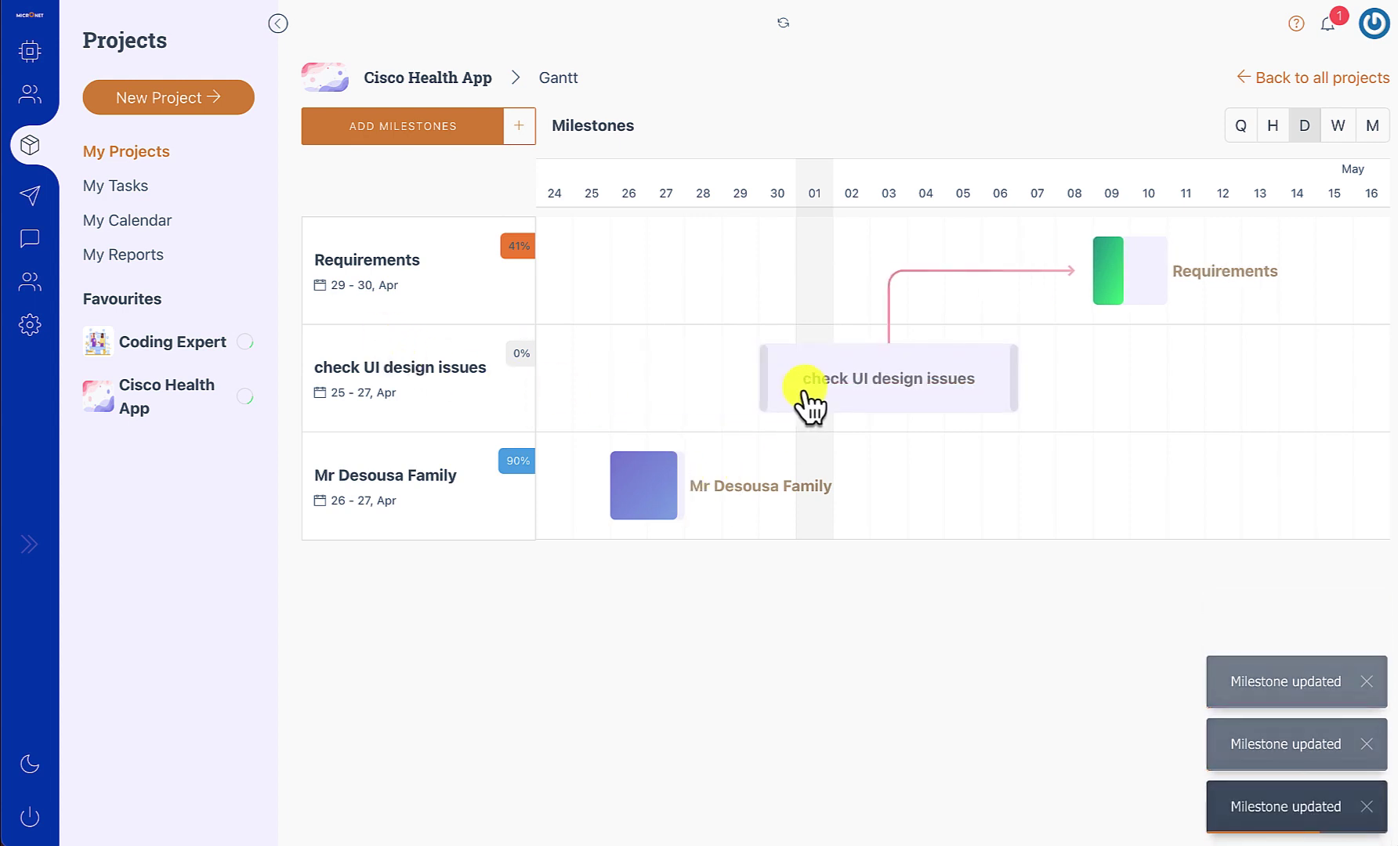
Step: Check the Mr Desousa Family milestone's dates without changing them, then close the Gantt chart
left_click(384, 443)
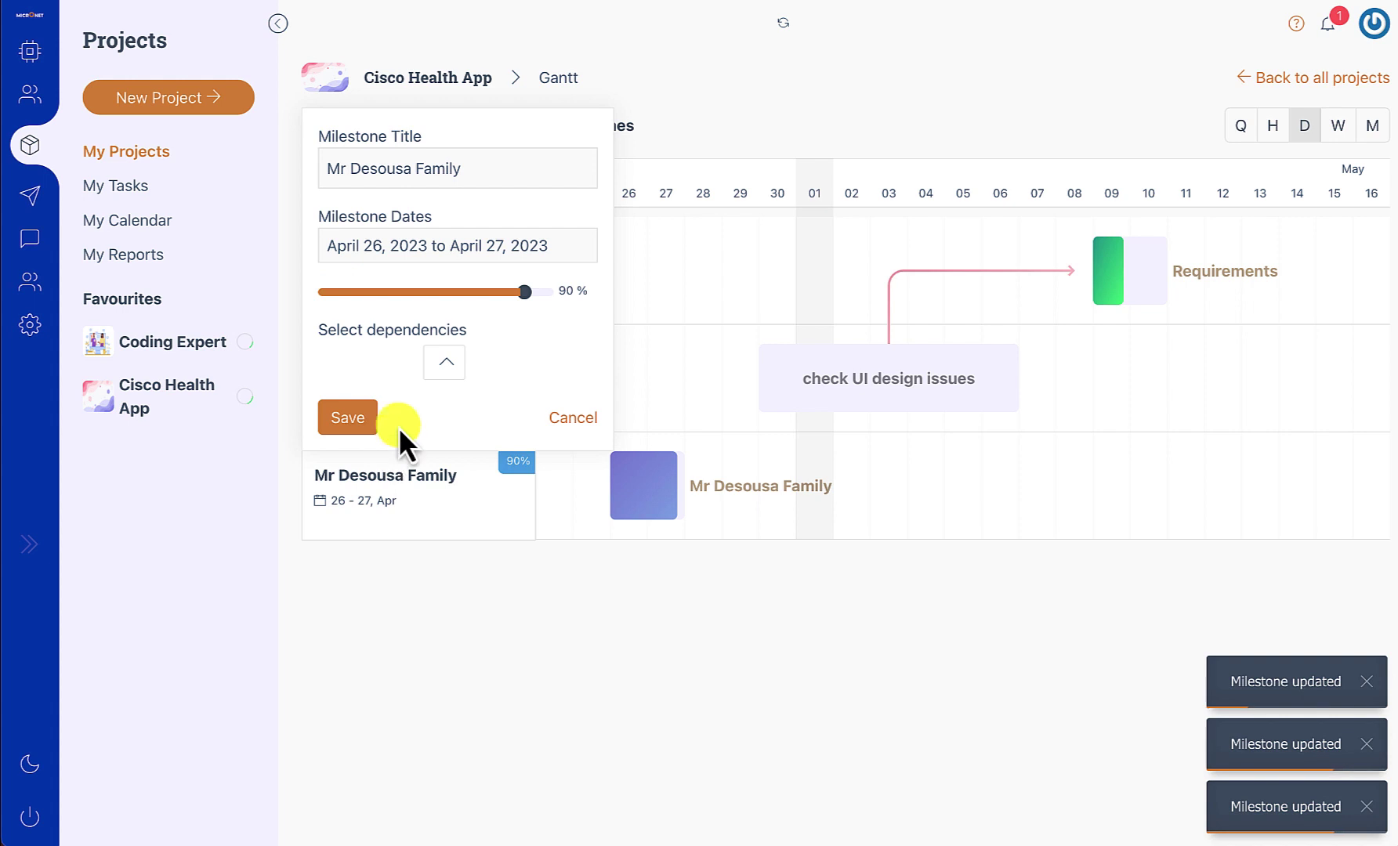
left_click(471, 248)
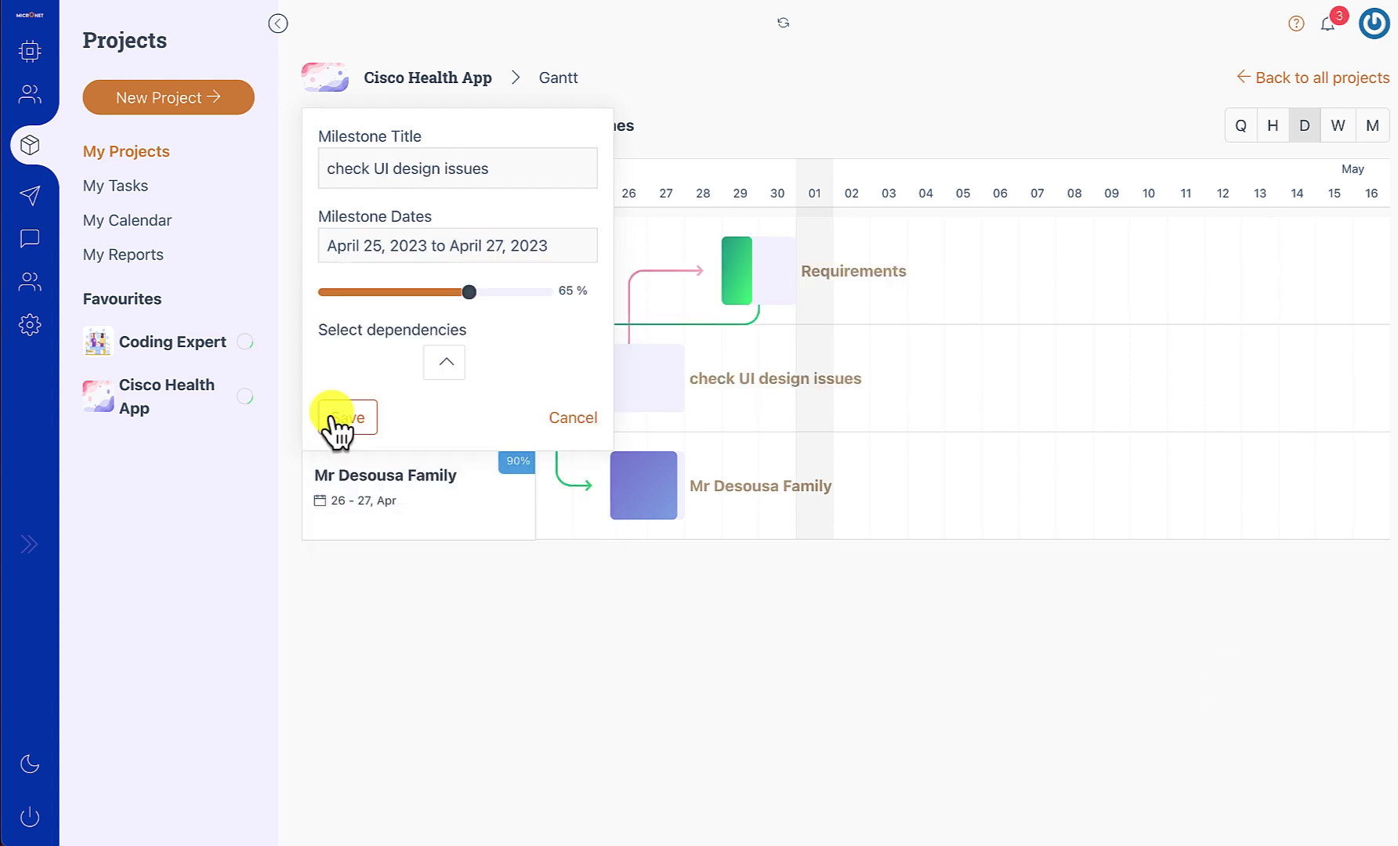
left_click(337, 418)
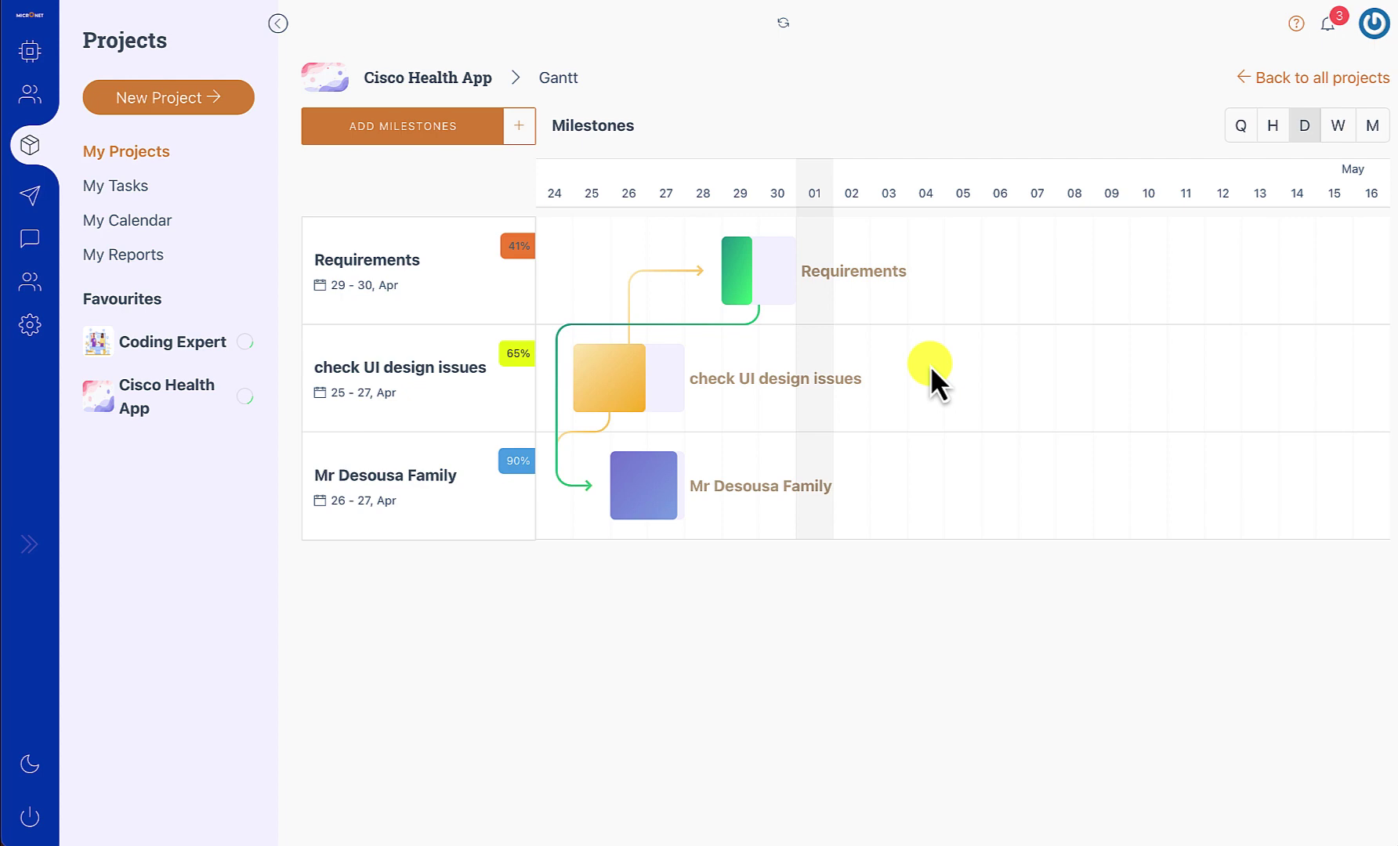
left_click(575, 82)
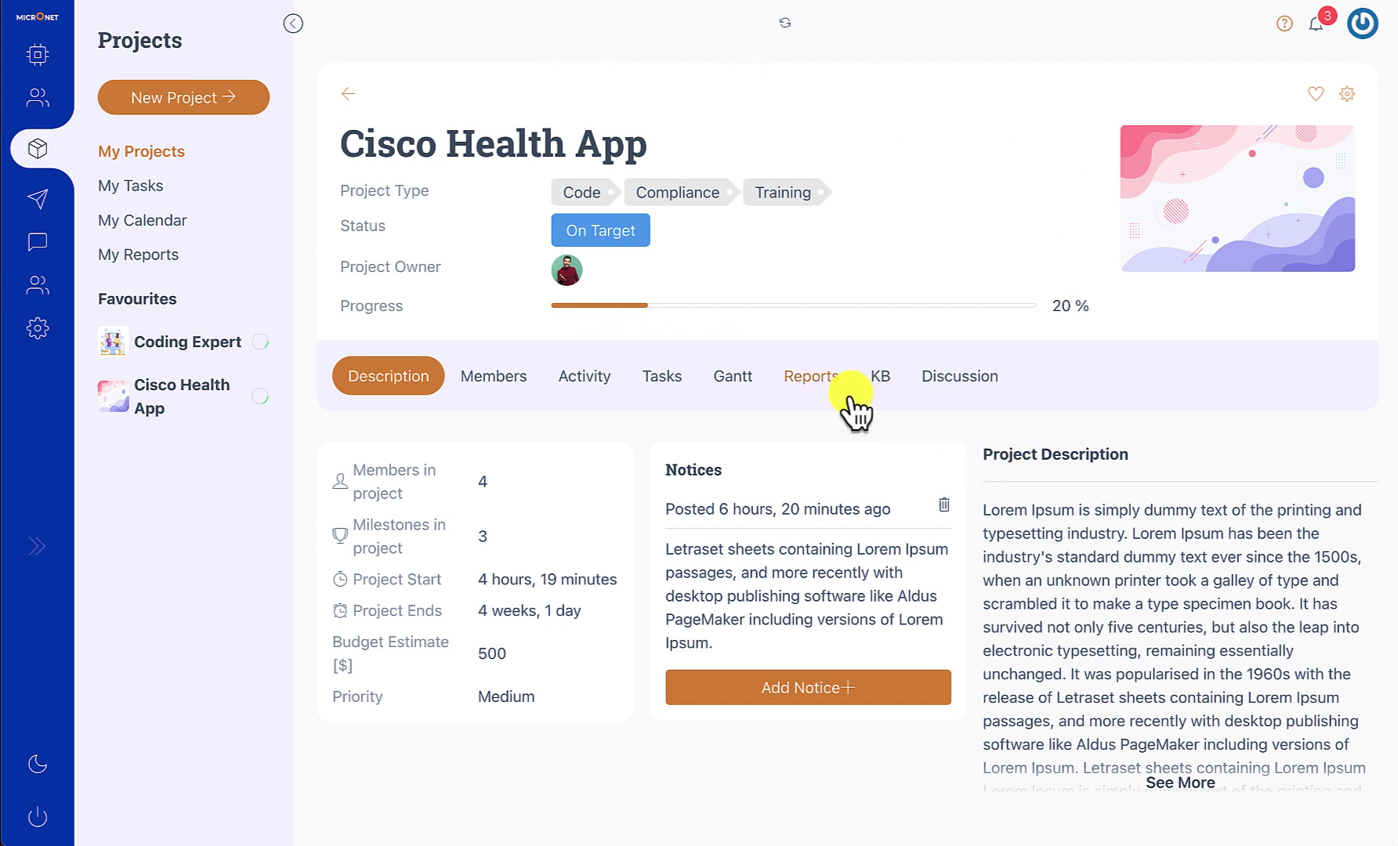
Step: Review the Cisco Health App overview report and its task reports
left_click(812, 382)
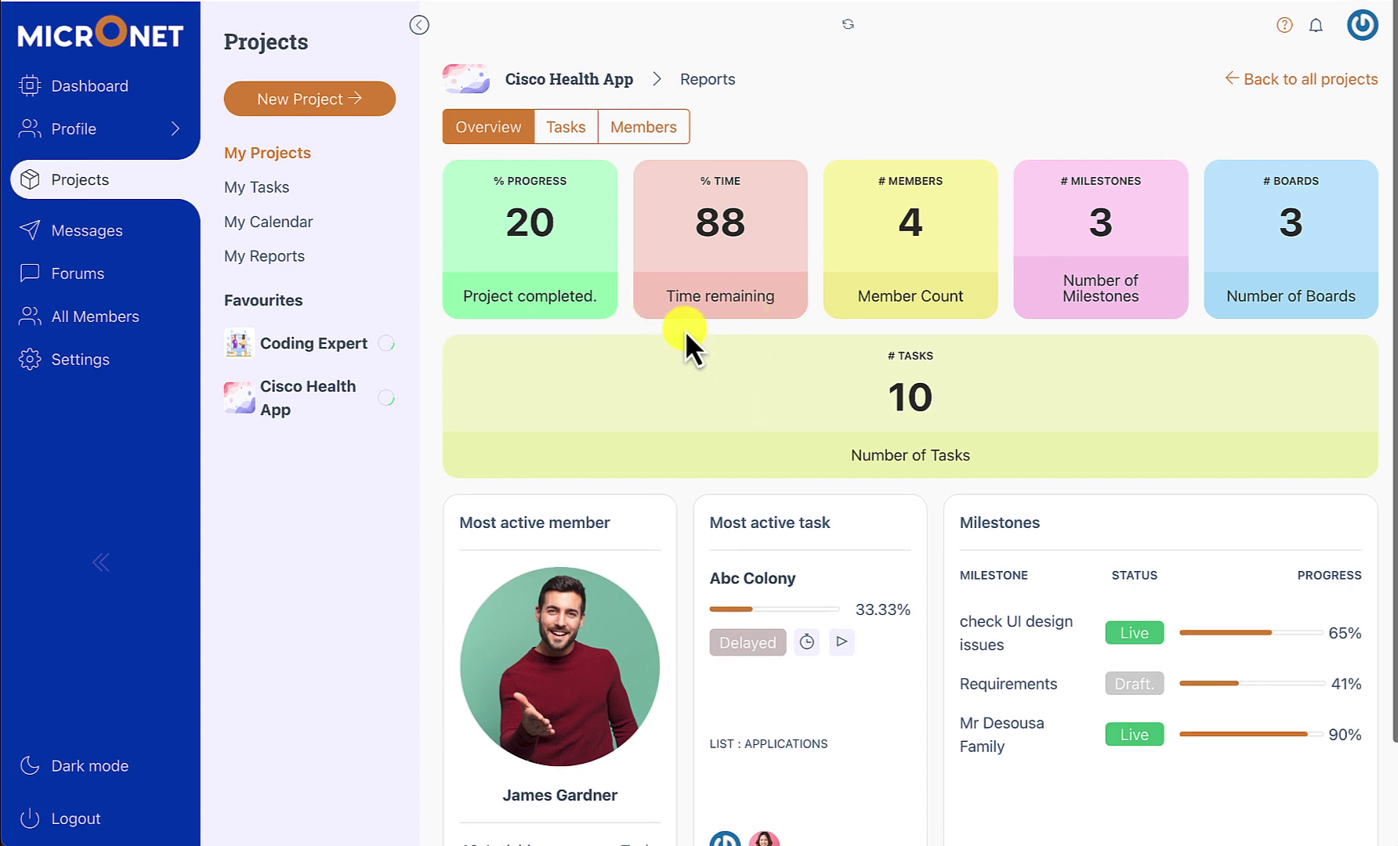
scroll(853, 442, "down", 2)
scroll(856, 445, "up", 2)
left_click(561, 121)
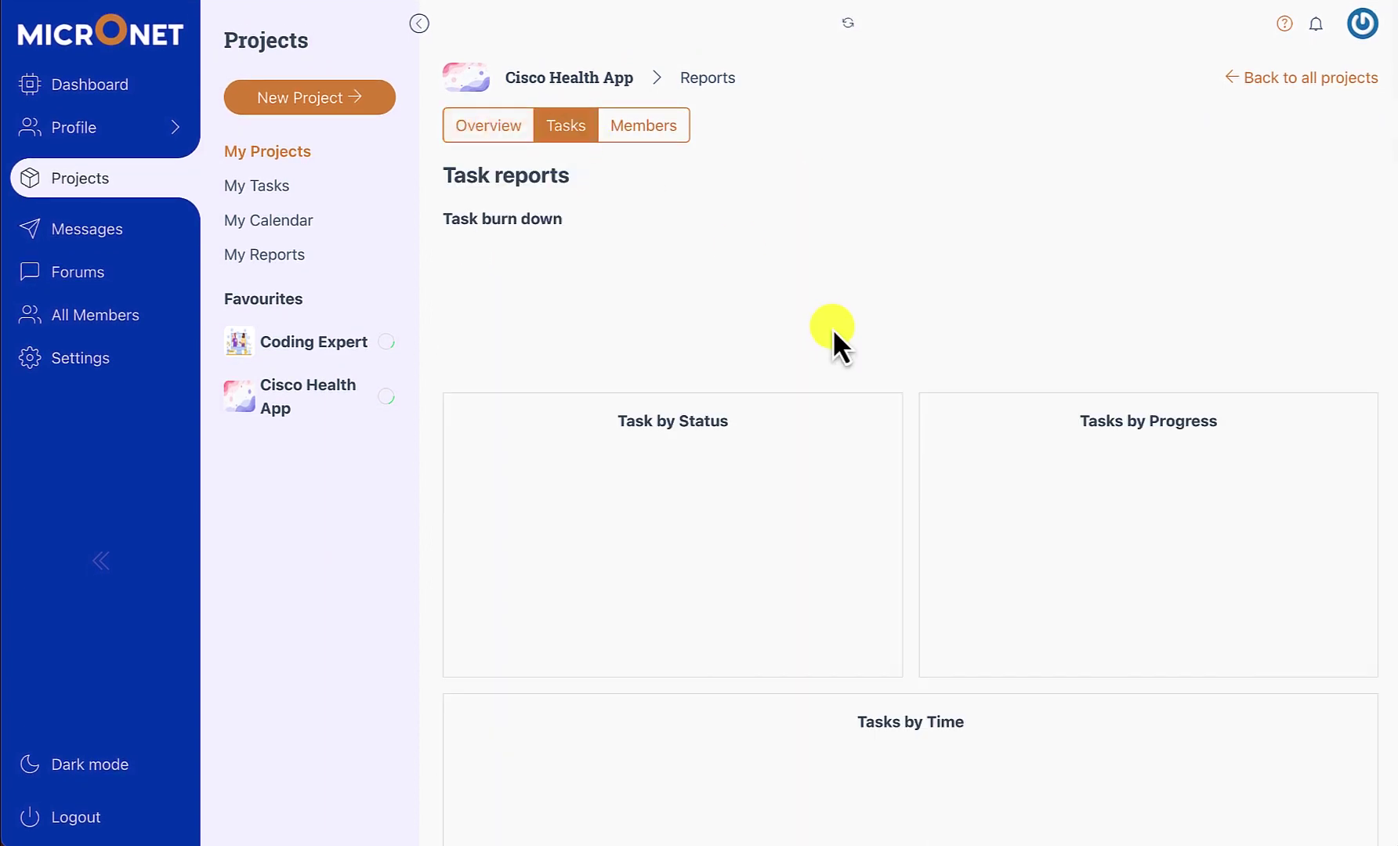
Step: Look through the per-member report cards, then go back to My Projects
left_click(505, 129)
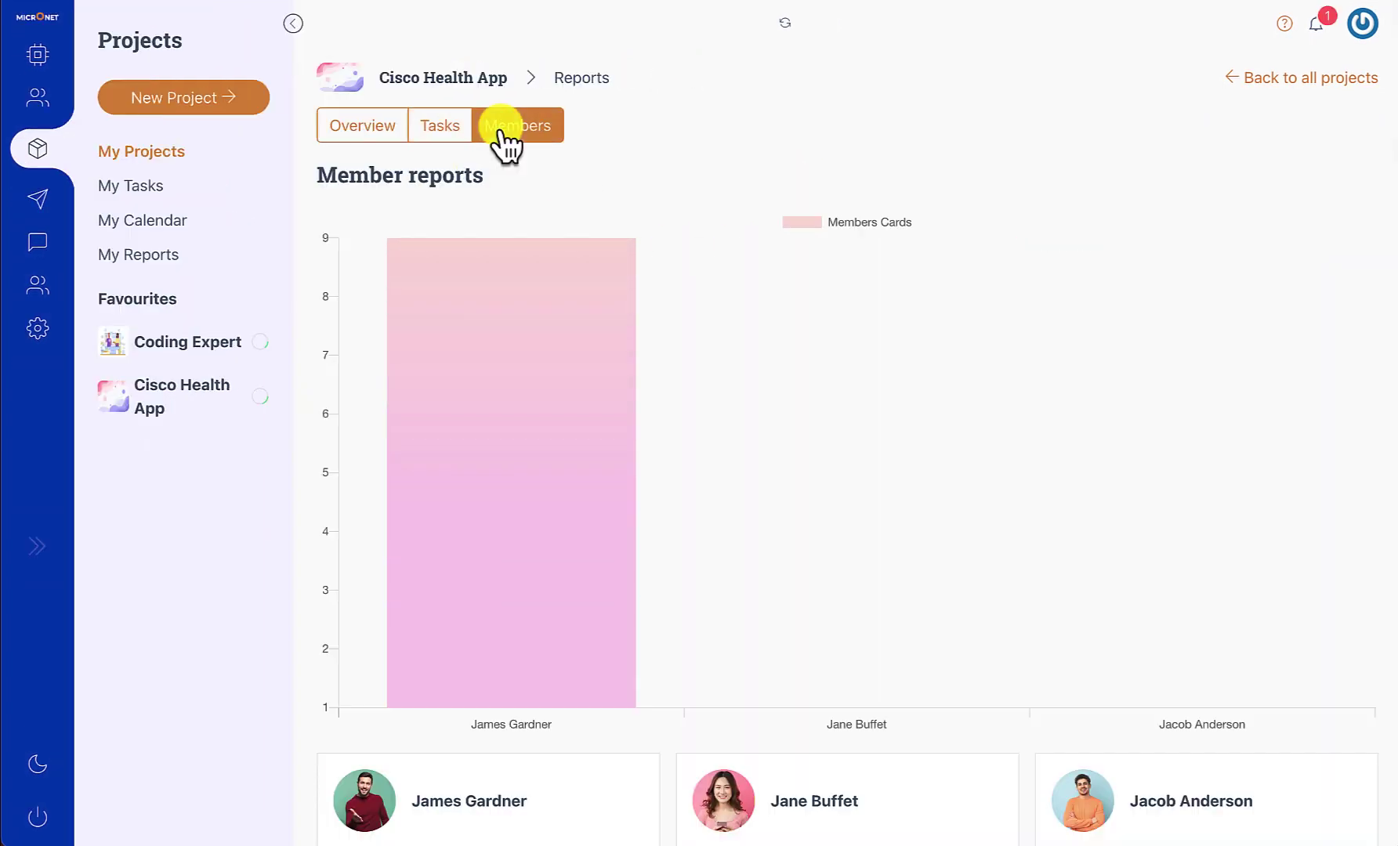
scroll(505, 141, "down", 2)
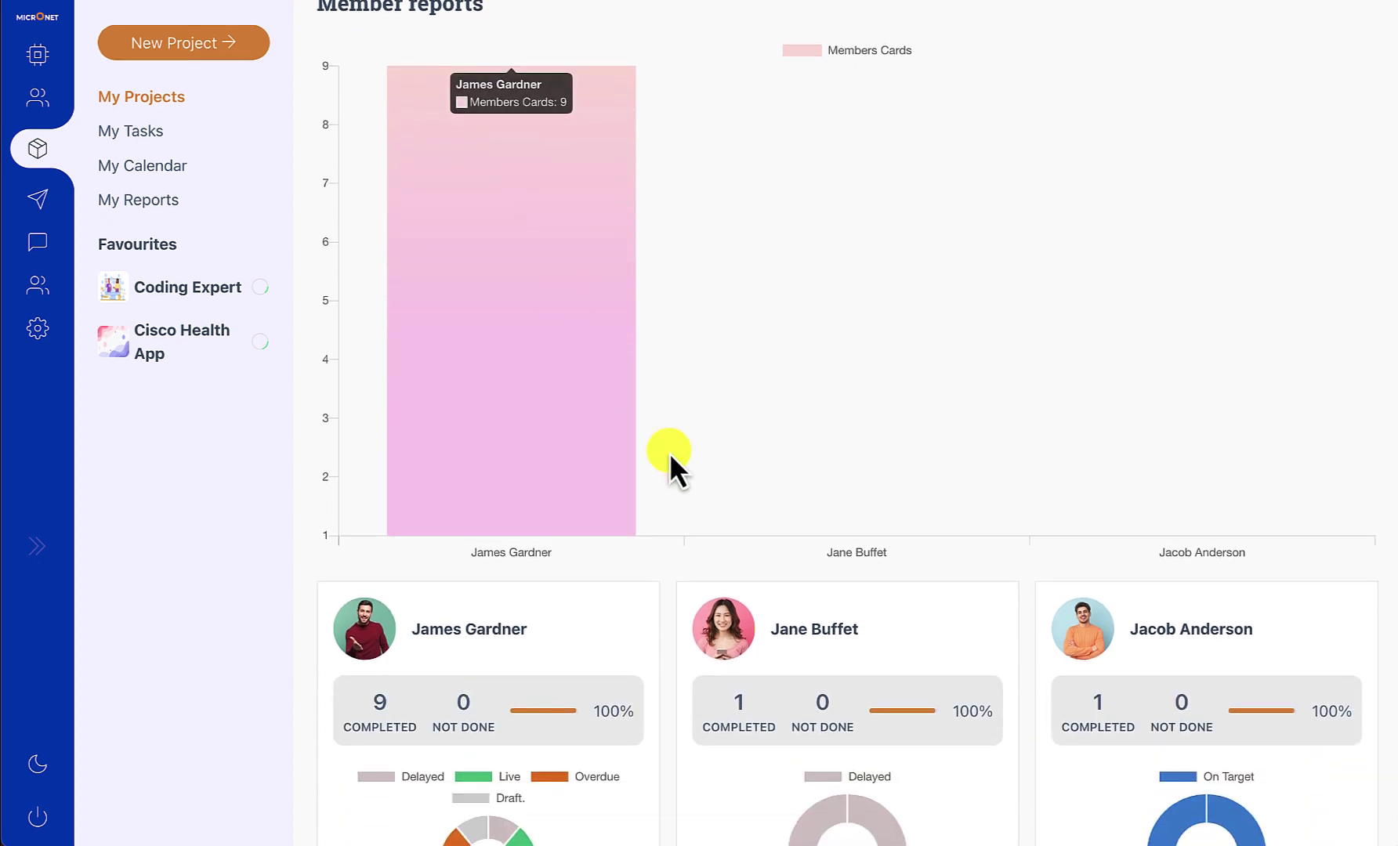
mouse_move(861, 535)
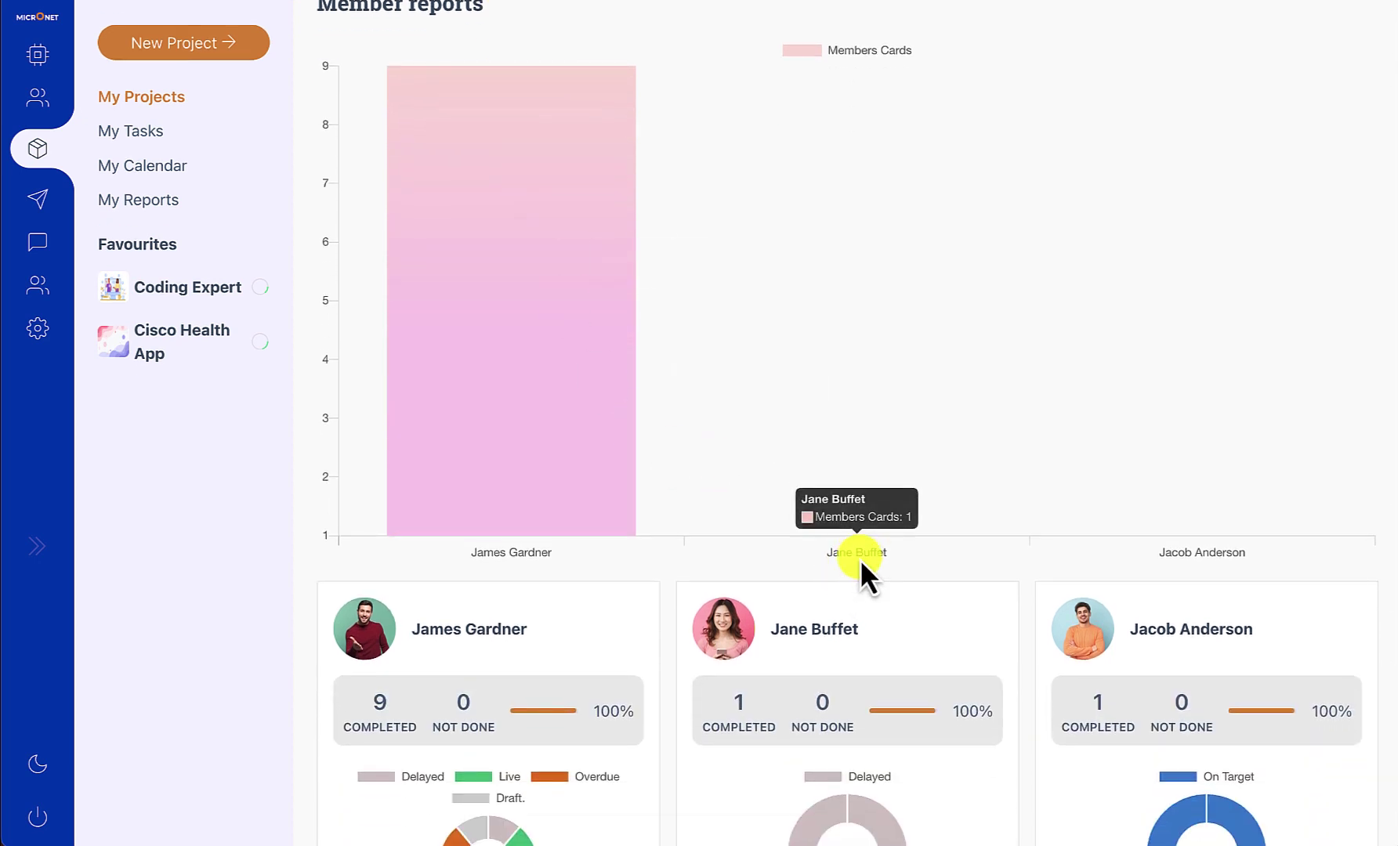
mouse_move(1226, 560)
scroll(1228, 548, "down", 3)
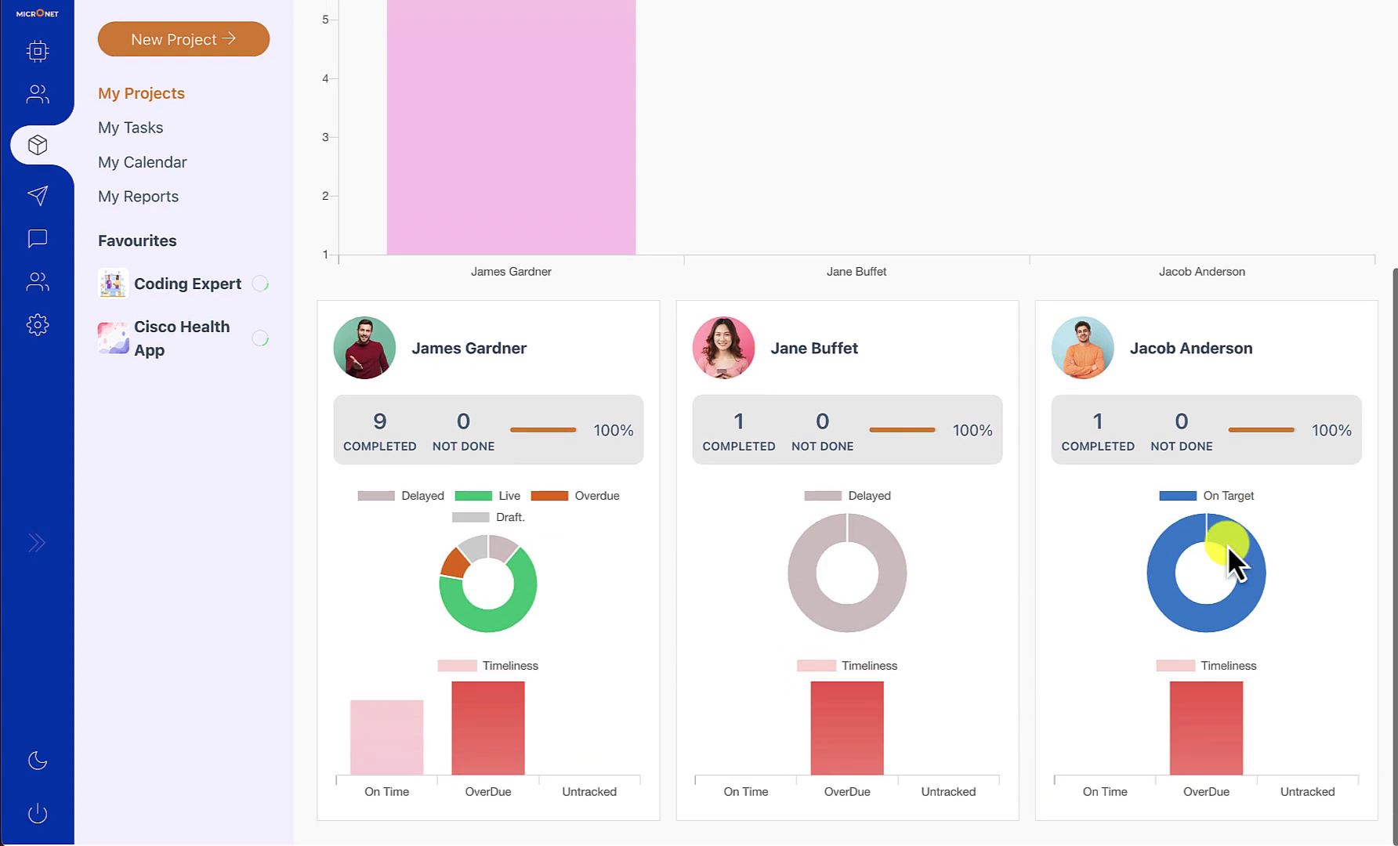
left_click(530, 727)
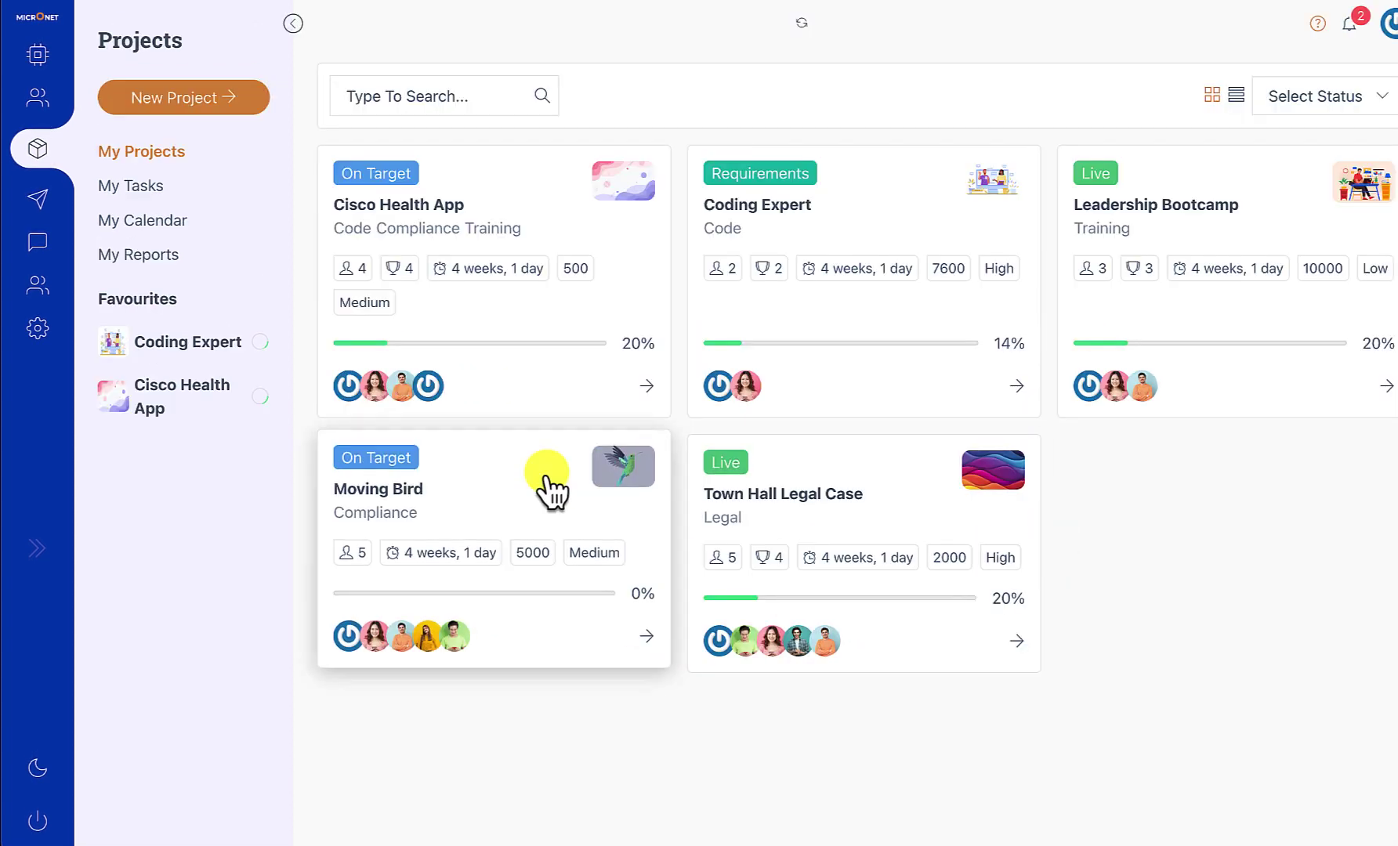
Step: Open the Cisco Health App project details and return to the projects grid
mouse_move(545, 278)
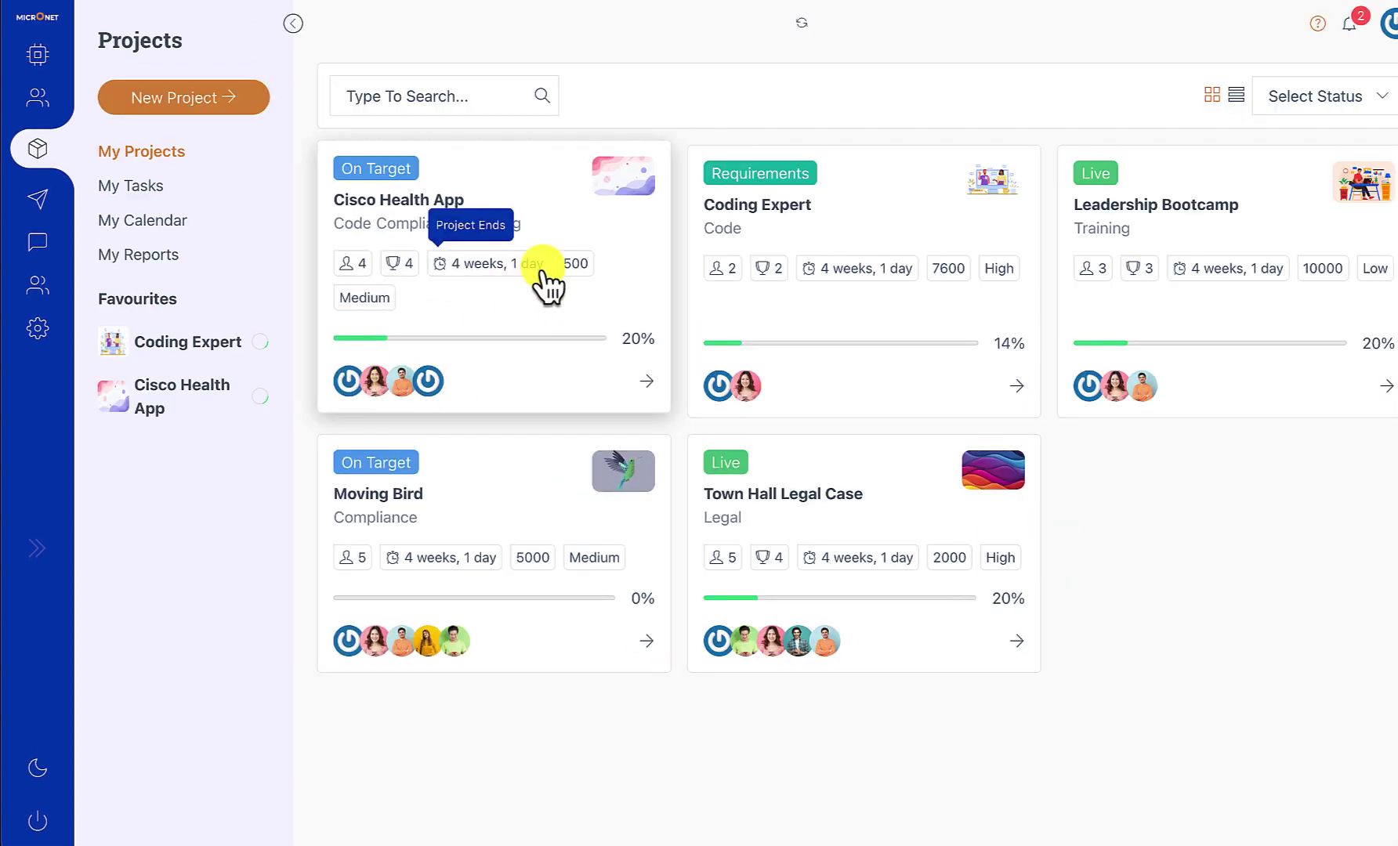
left_click(604, 389)
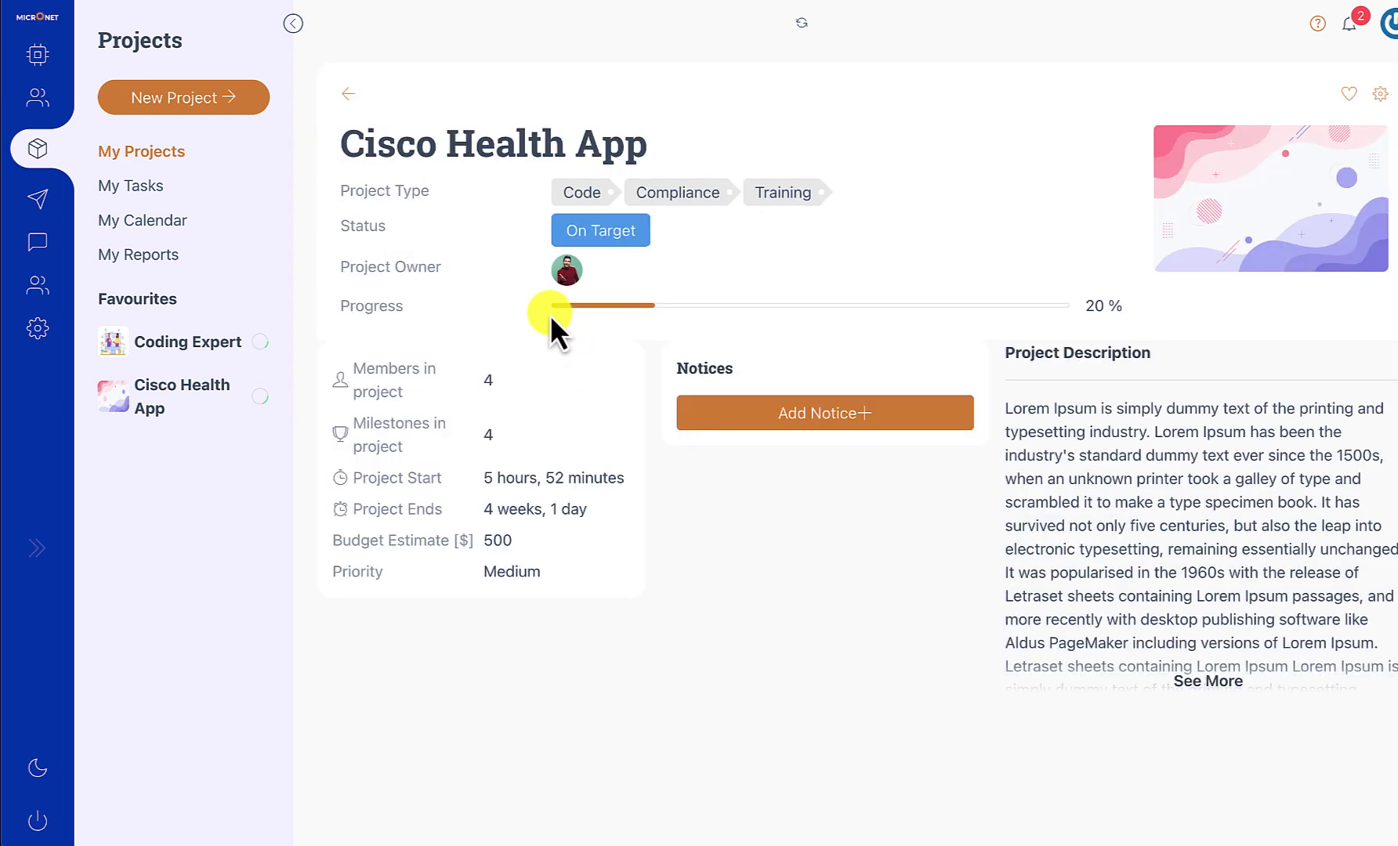
left_click(346, 93)
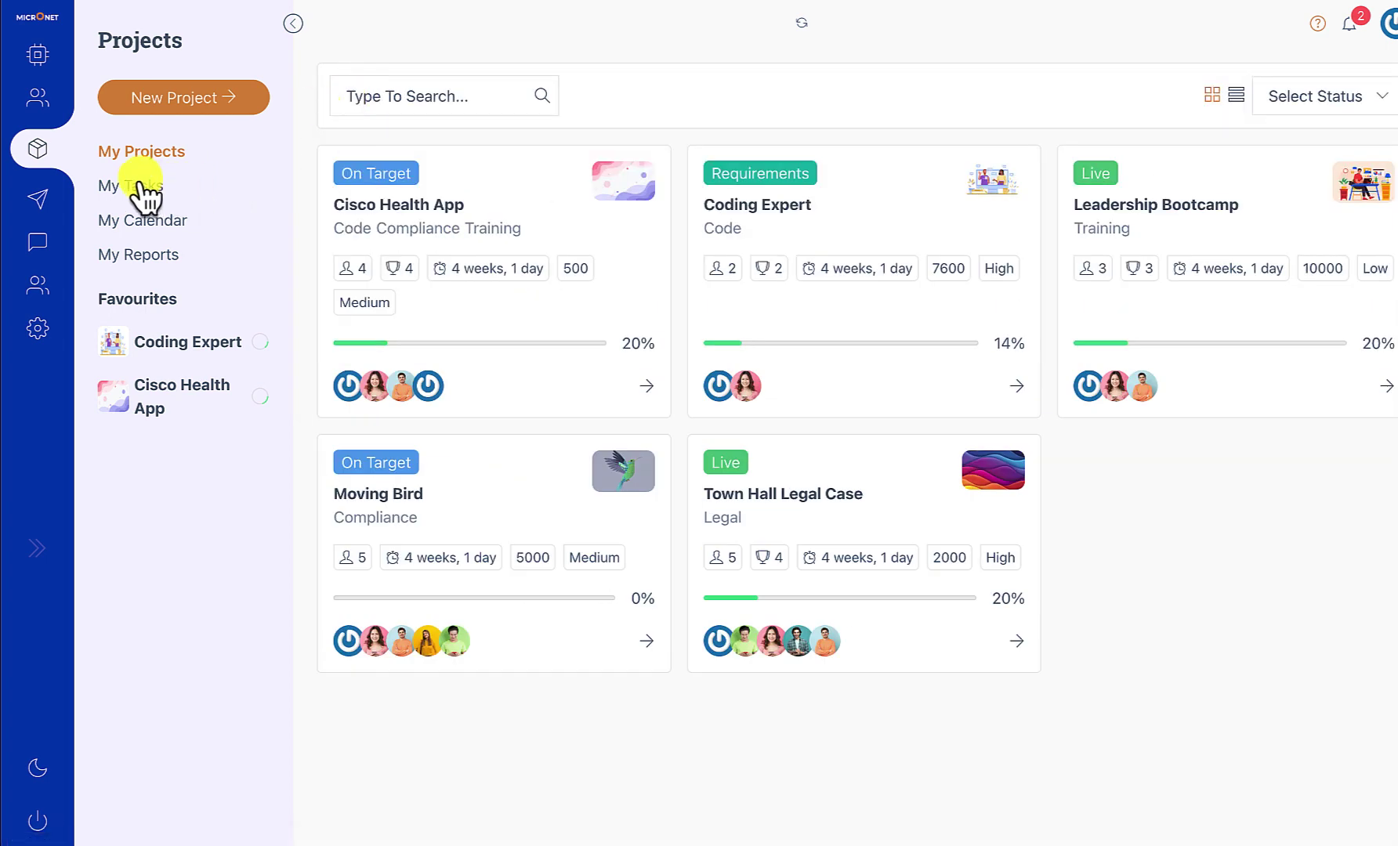
Step: Show My Tasks across projects, grouped into progress bands like 0%, 0–25%, 25–50%
left_click(114, 192)
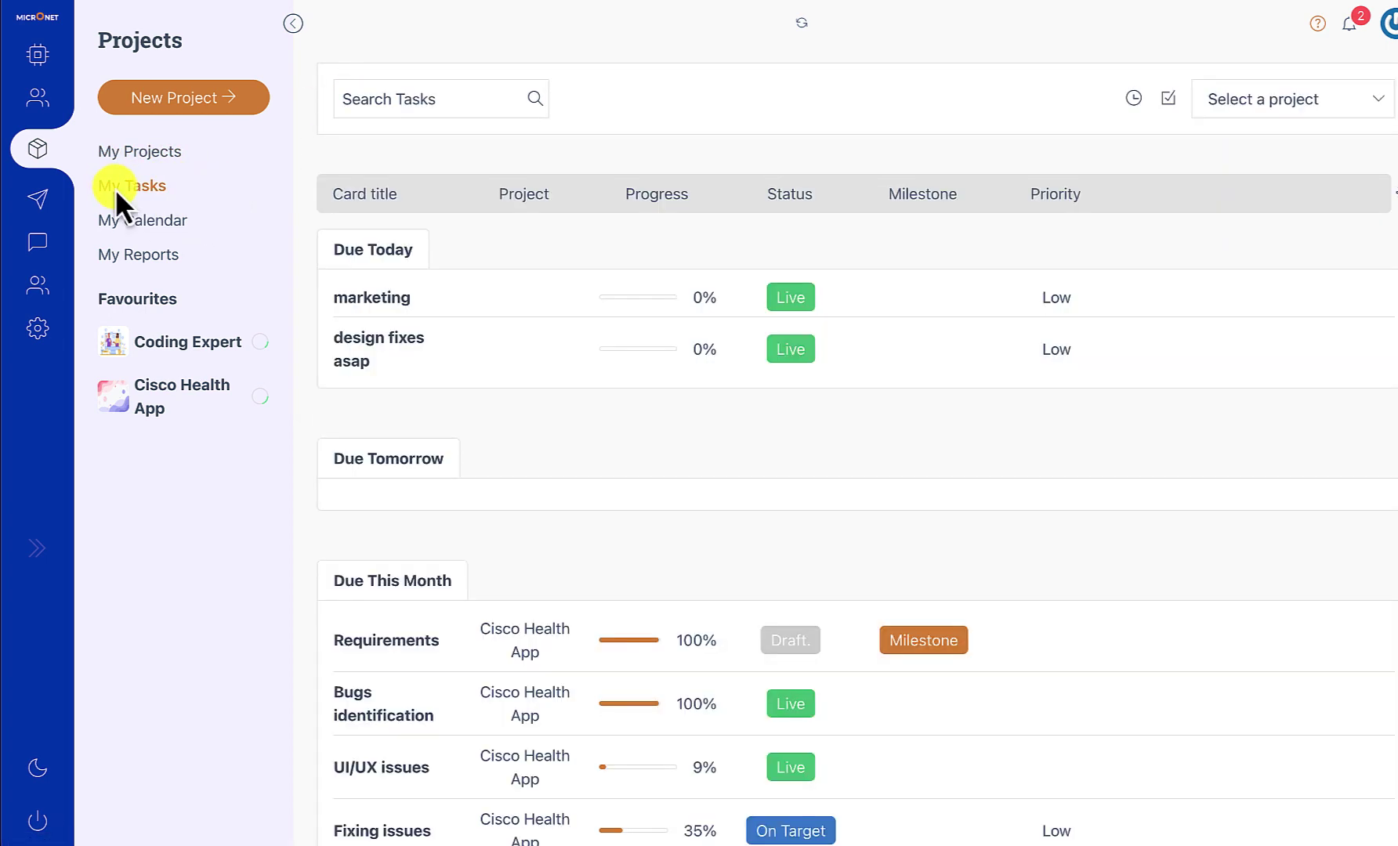
scroll(851, 422, "down", 3)
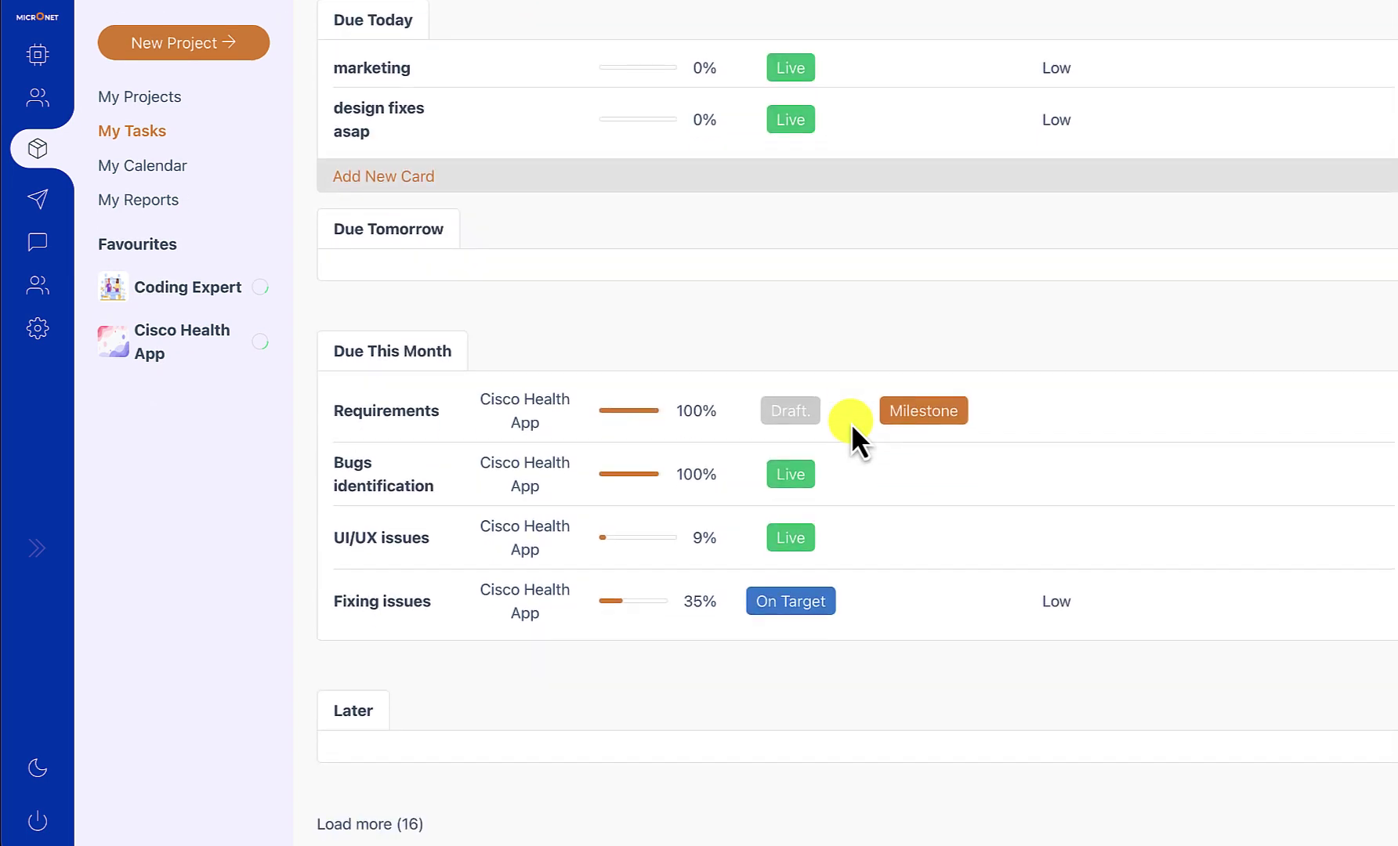
scroll(851, 422, "up", 3)
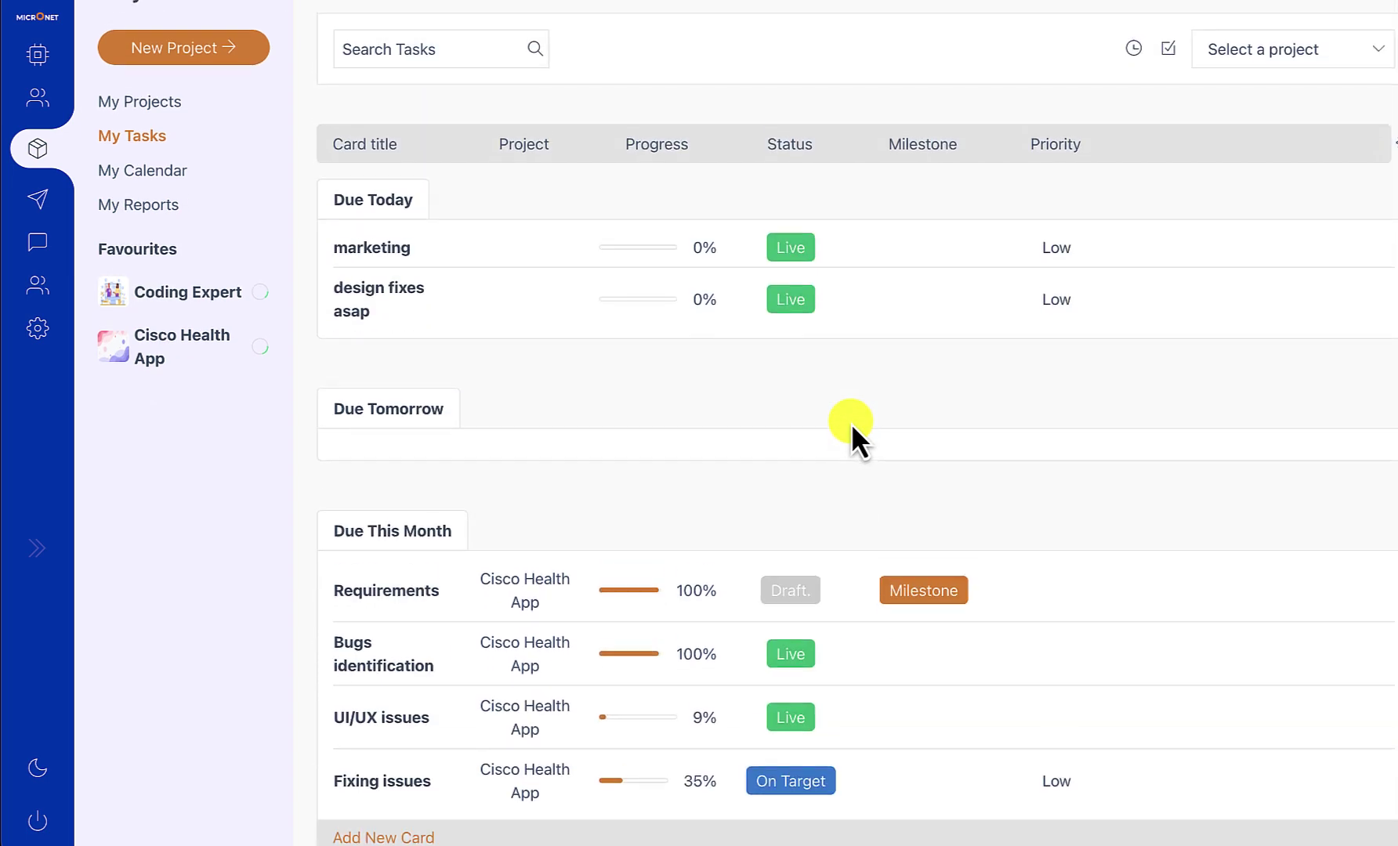
left_click(780, 157)
left_click(781, 153)
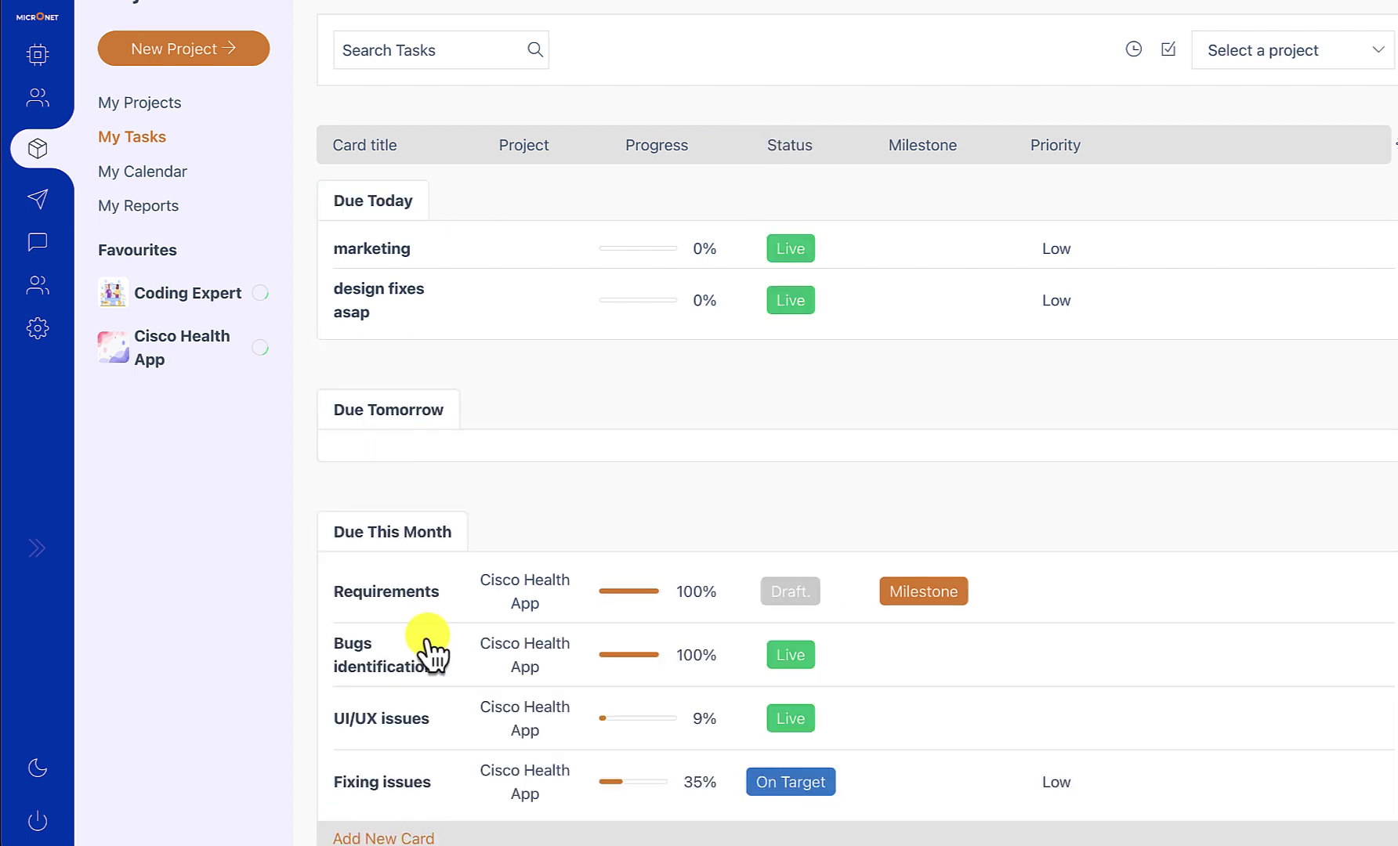
scroll(431, 651, "down", 1)
scroll(432, 652, "up", 1)
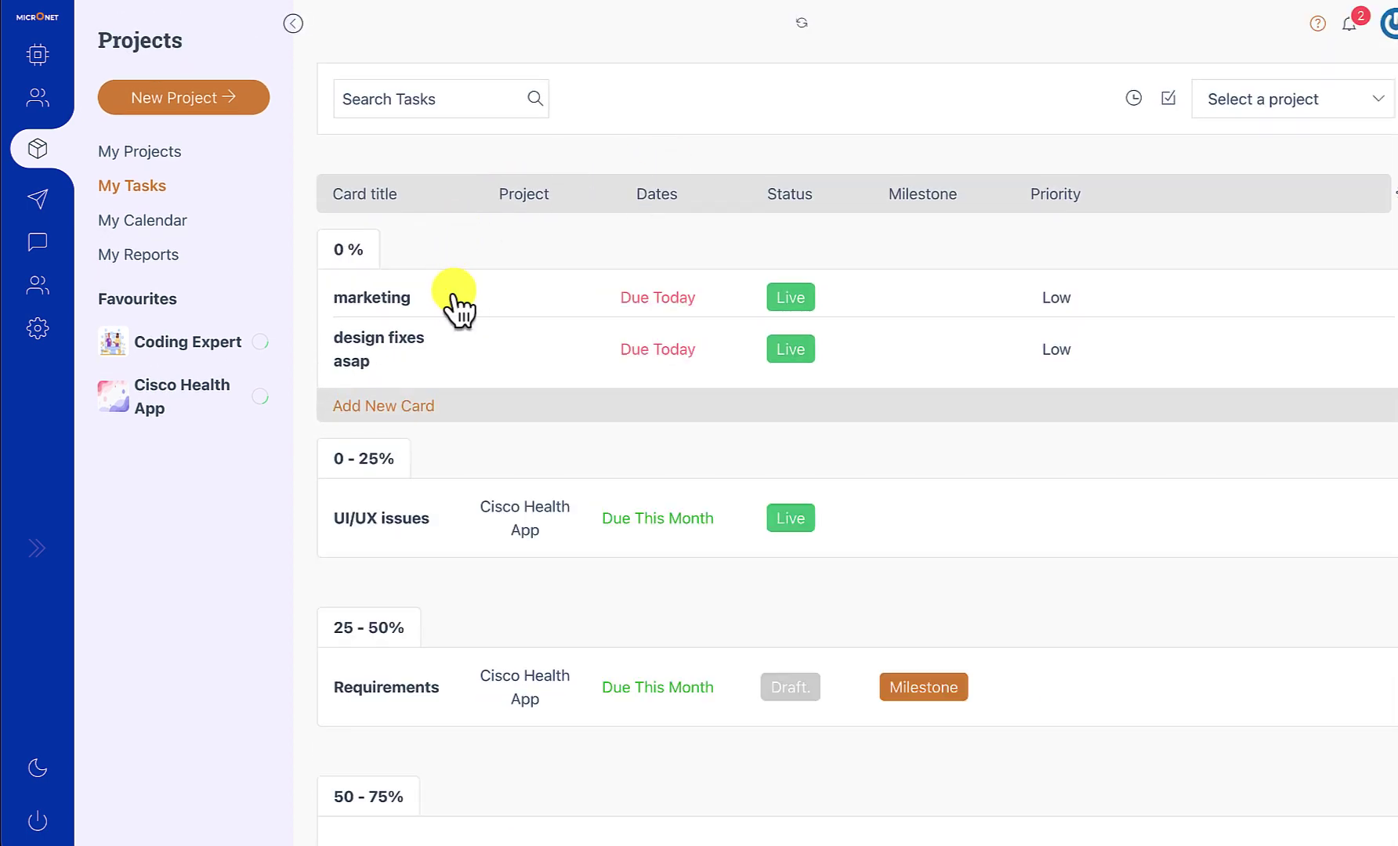
Step: Browse the May 2023 task calendar, then go to My Reports
left_click(156, 221)
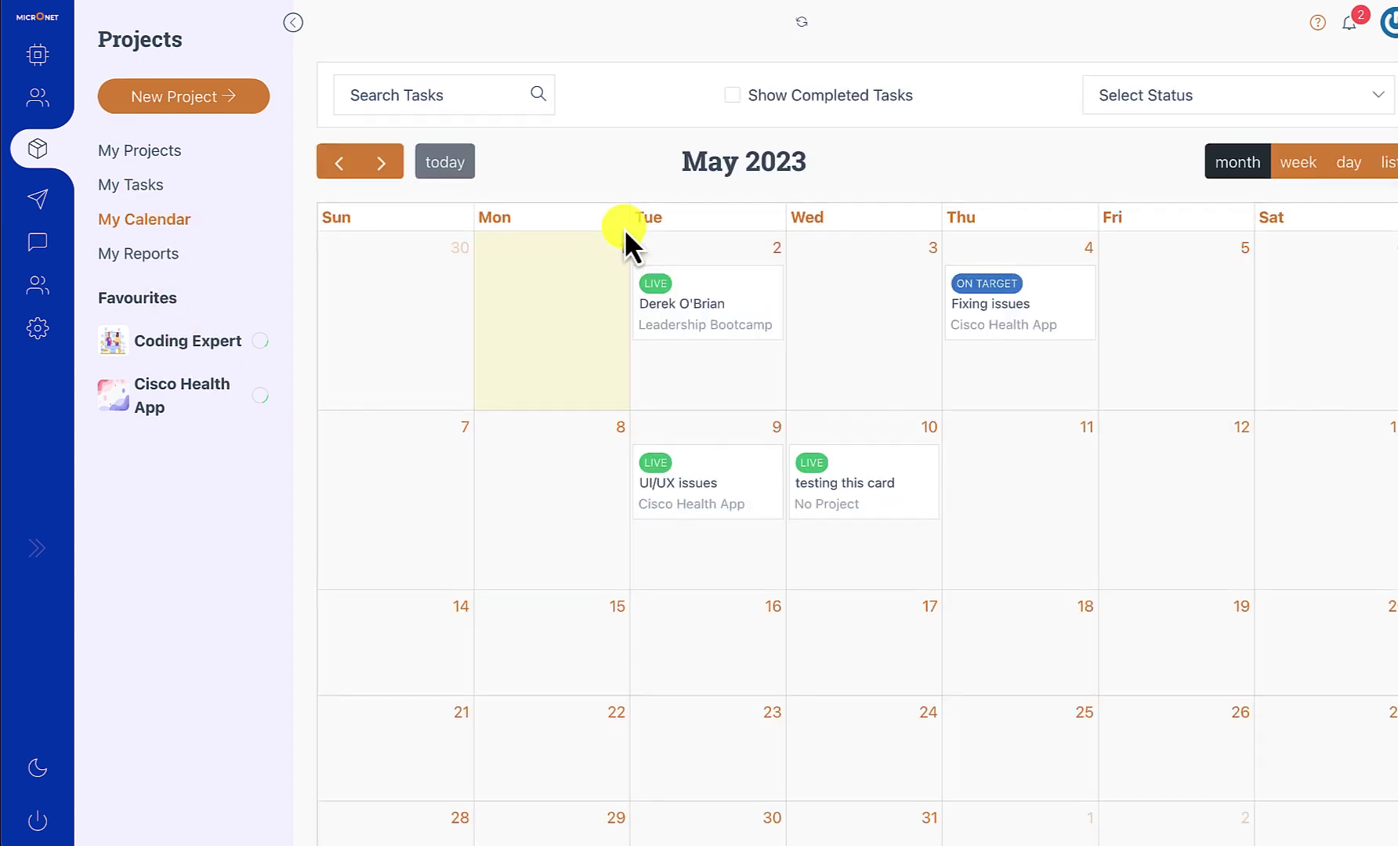
scroll(624, 229, "down", 1)
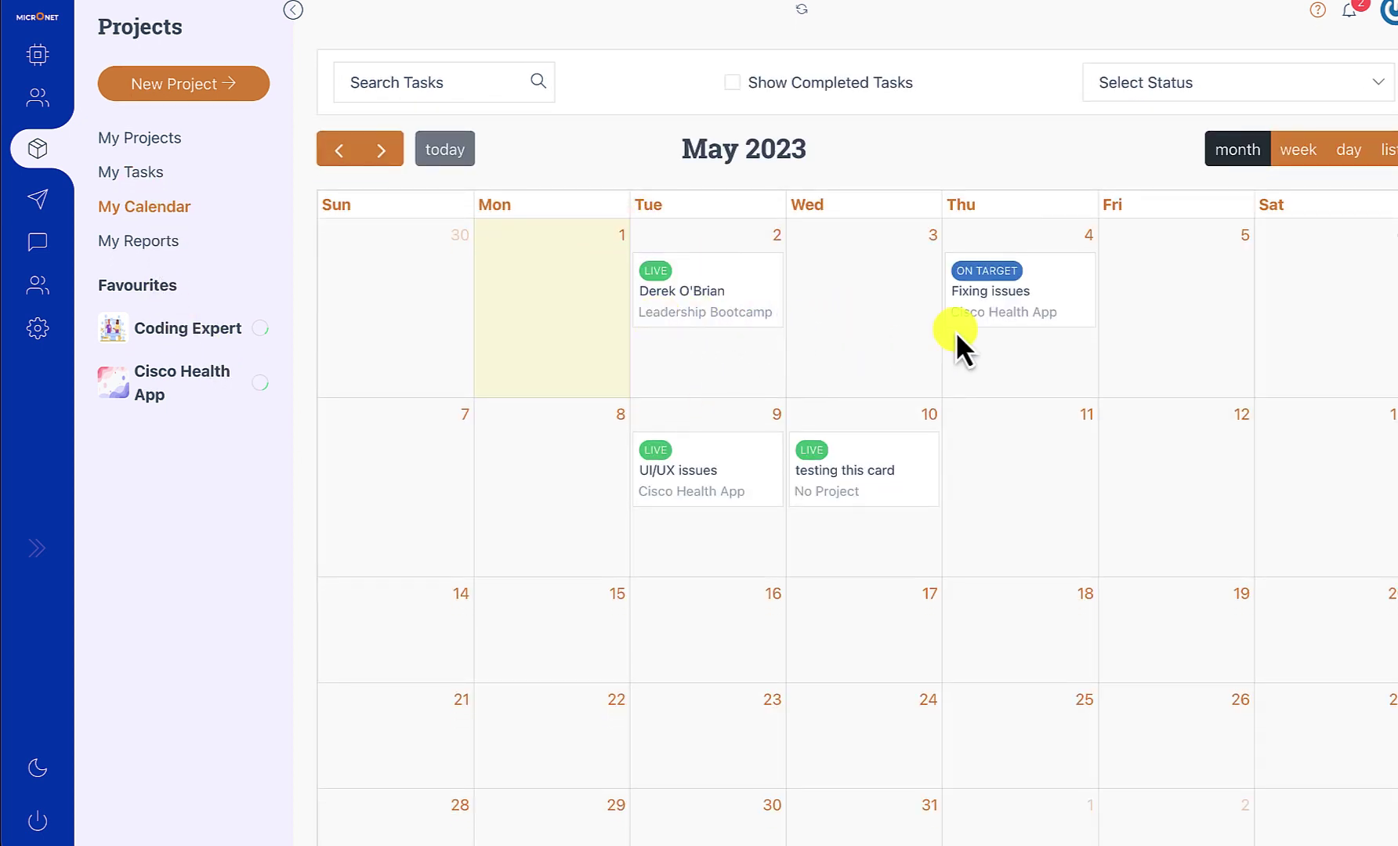
scroll(966, 333, "down", 3)
scroll(966, 334, "up", 3)
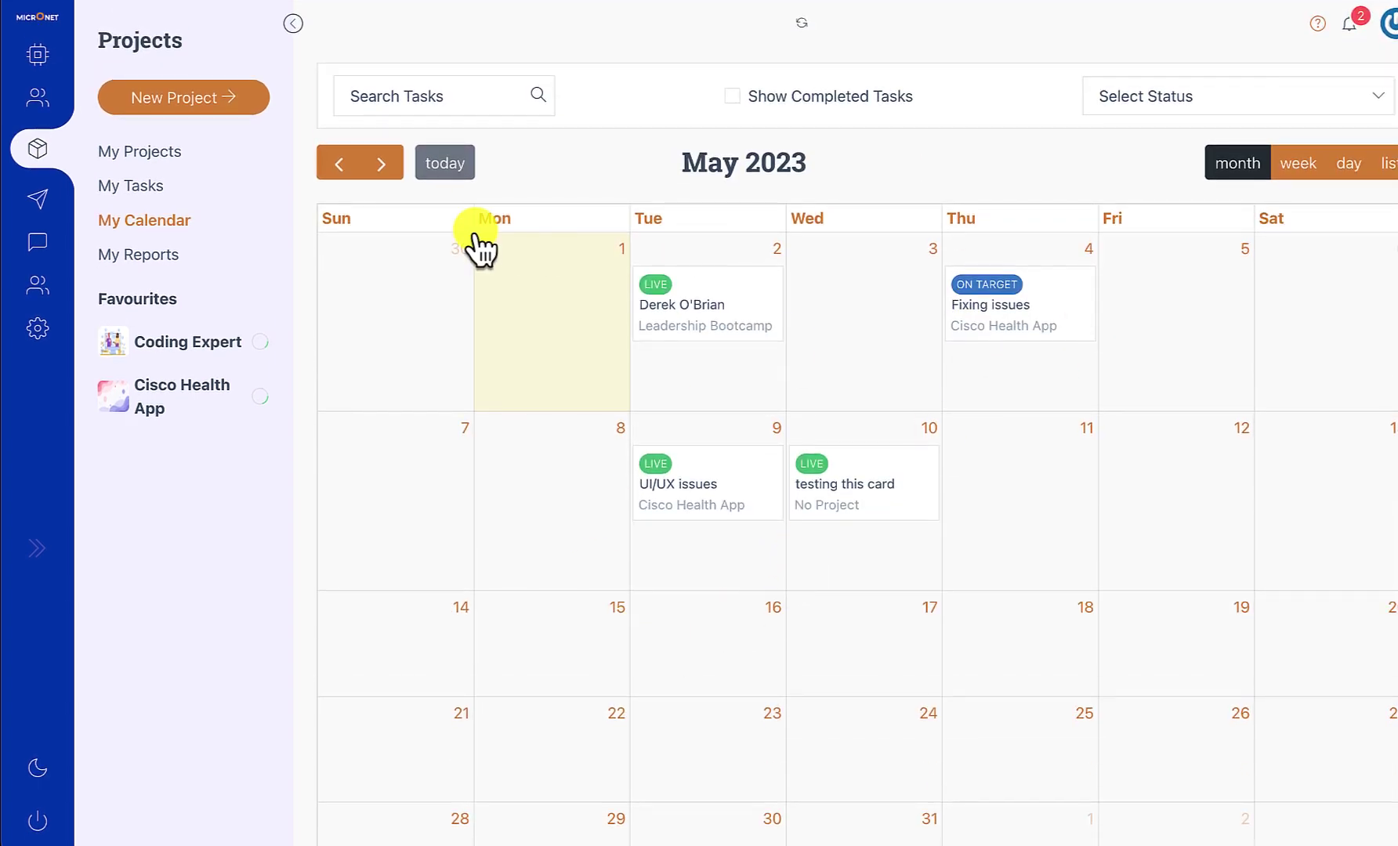
left_click(135, 252)
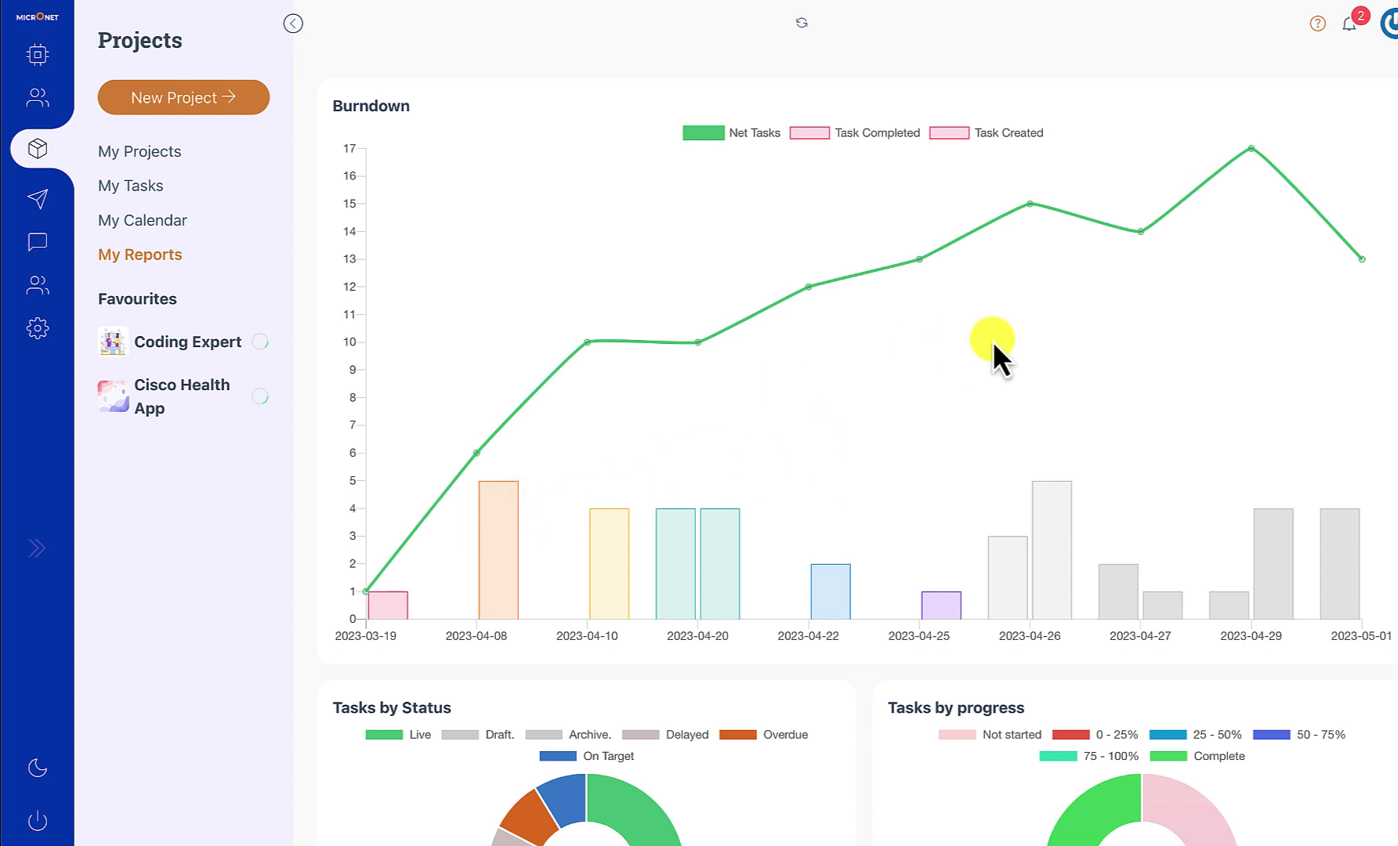
Step: Scroll past the Burndown chart to the Tasks by Status, Tasks by progress and Timeliness charts
scroll(993, 345, "down", 5)
scroll(993, 338, "down", 5)
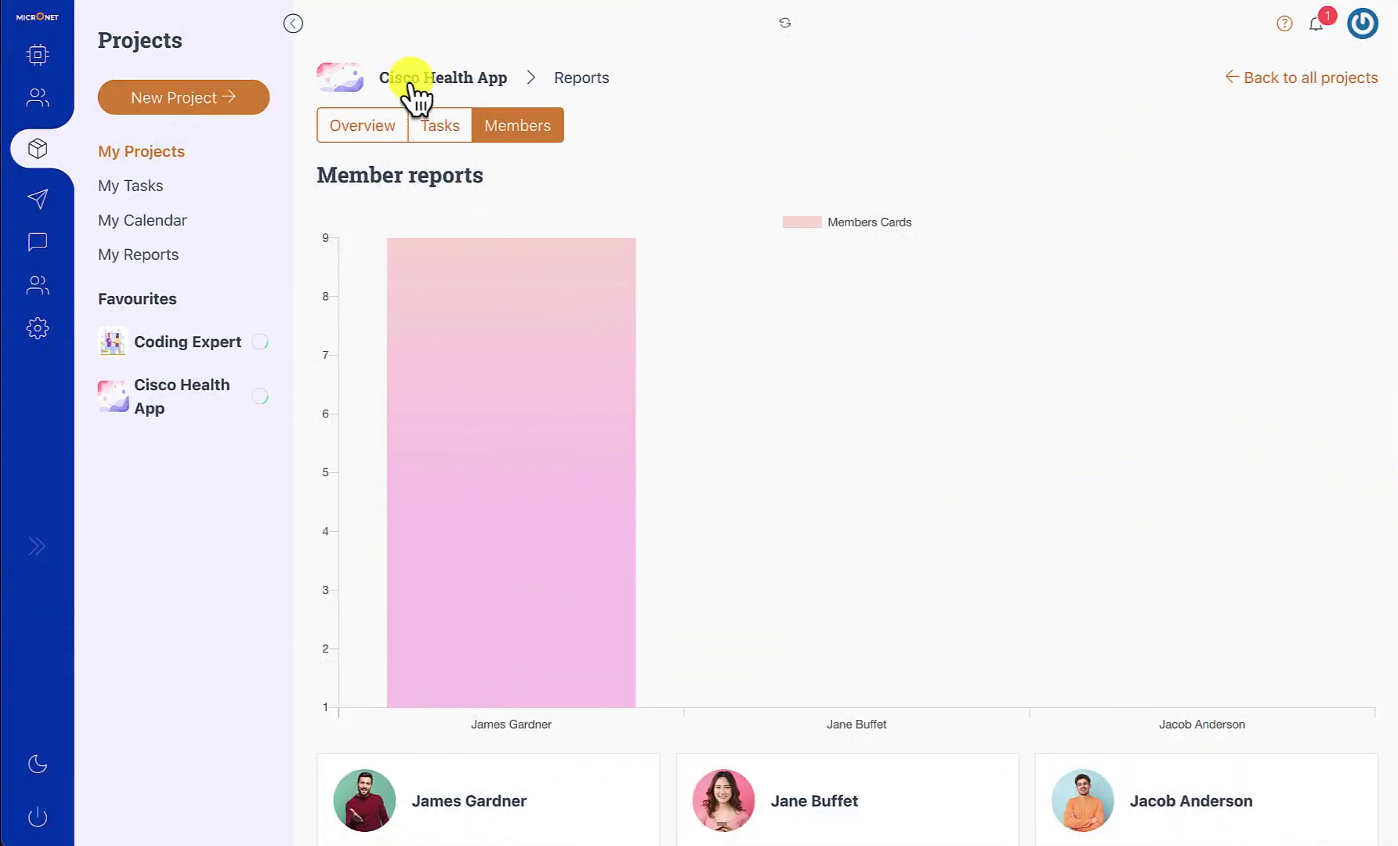
Step: Open and scroll through the Cisco Health App project description
left_click(409, 80)
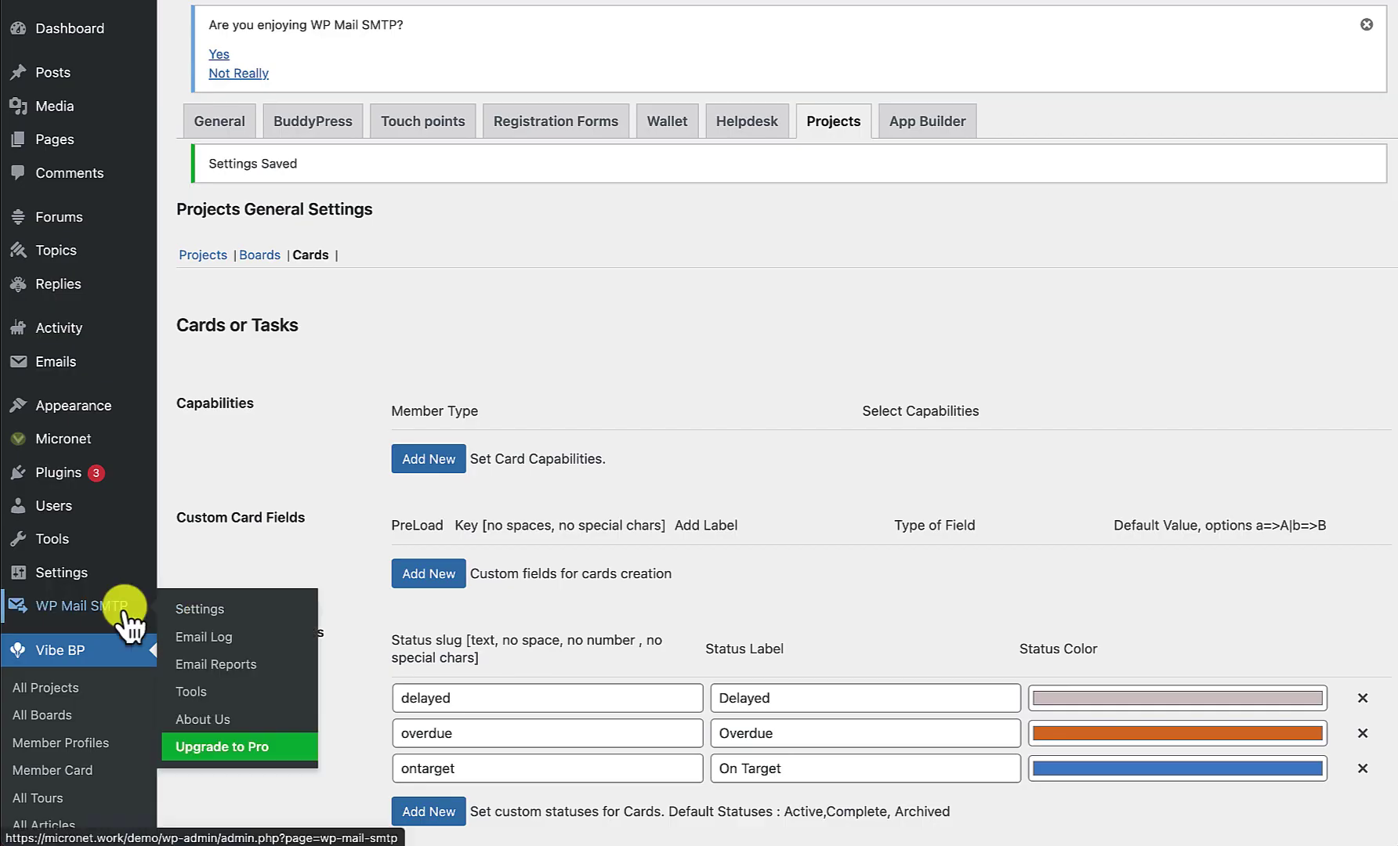
scroll(44, 541, "down", 2)
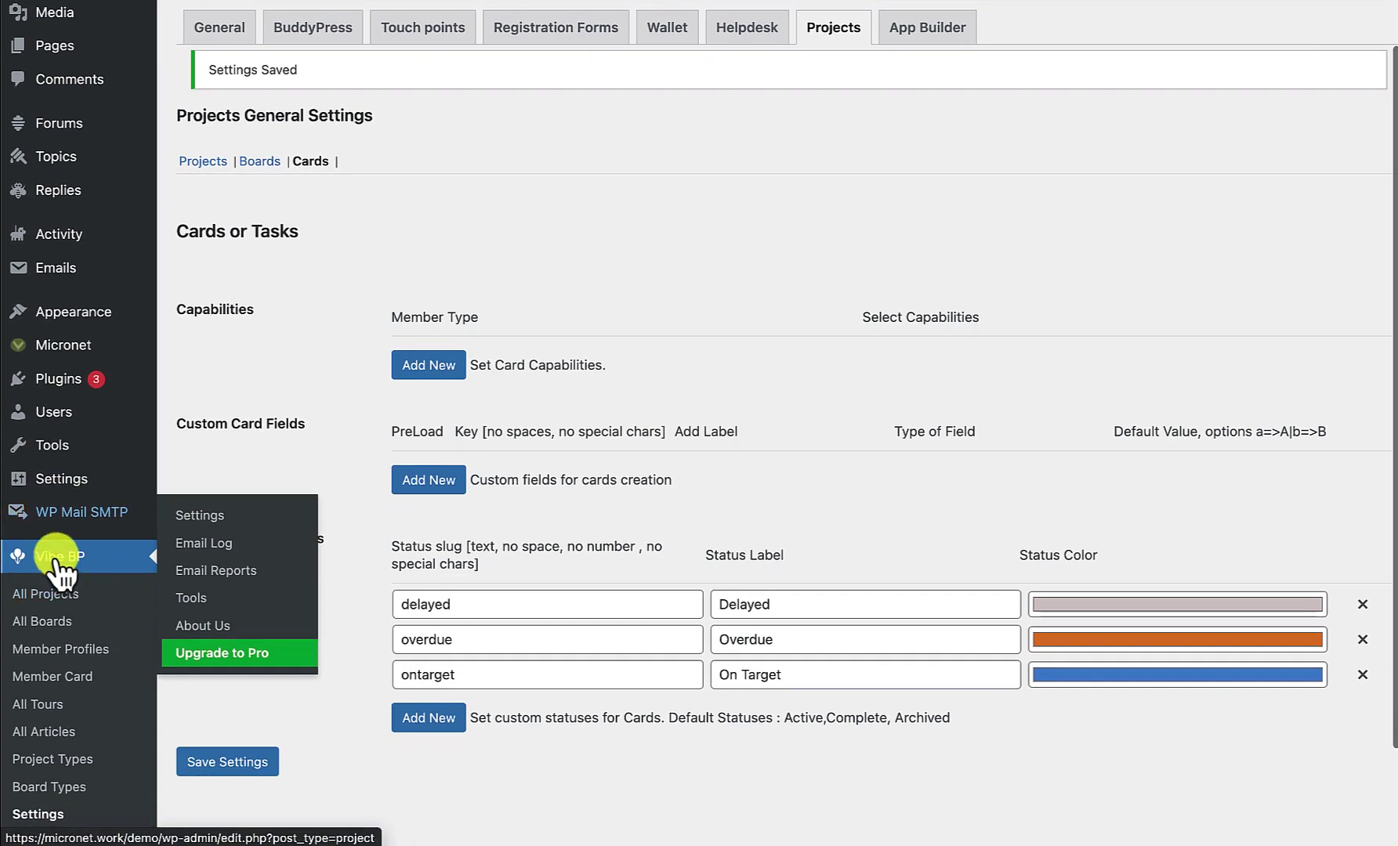
scroll(735, 348, "up", 2)
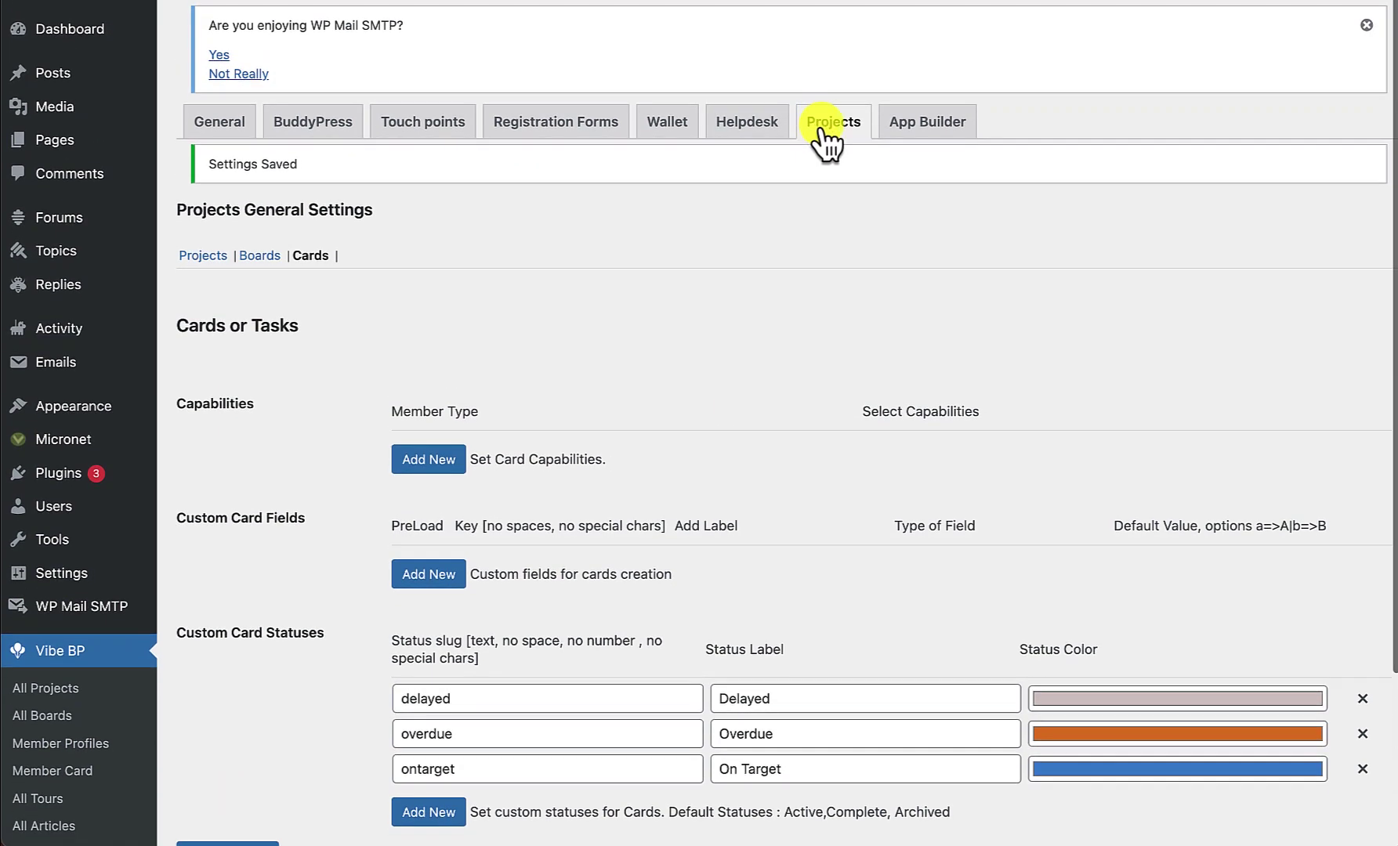
Step: Switch to Projects settings to view capabilities for Employees, Interns and Client member types
left_click(209, 254)
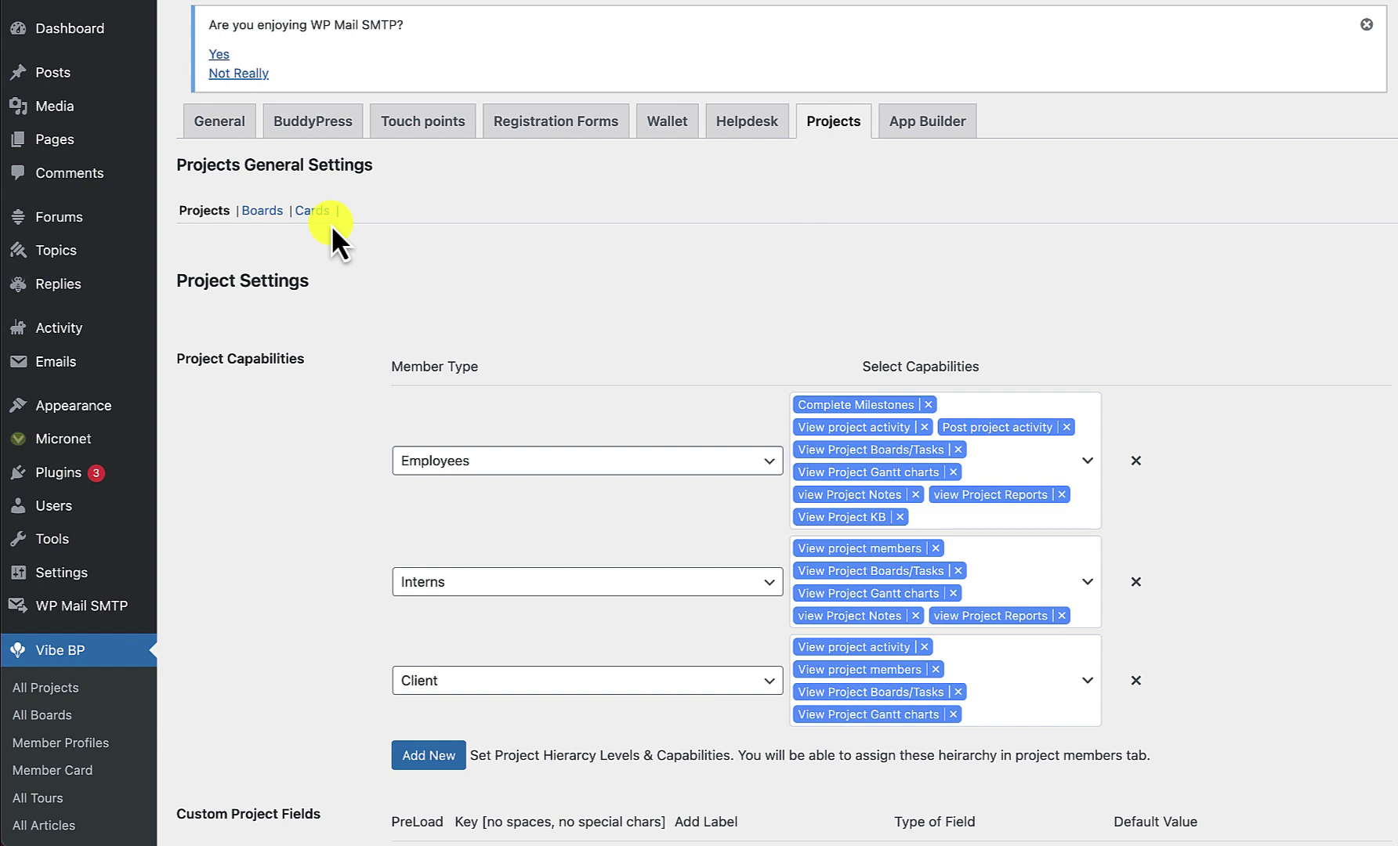
scroll(330, 225, "down", 2)
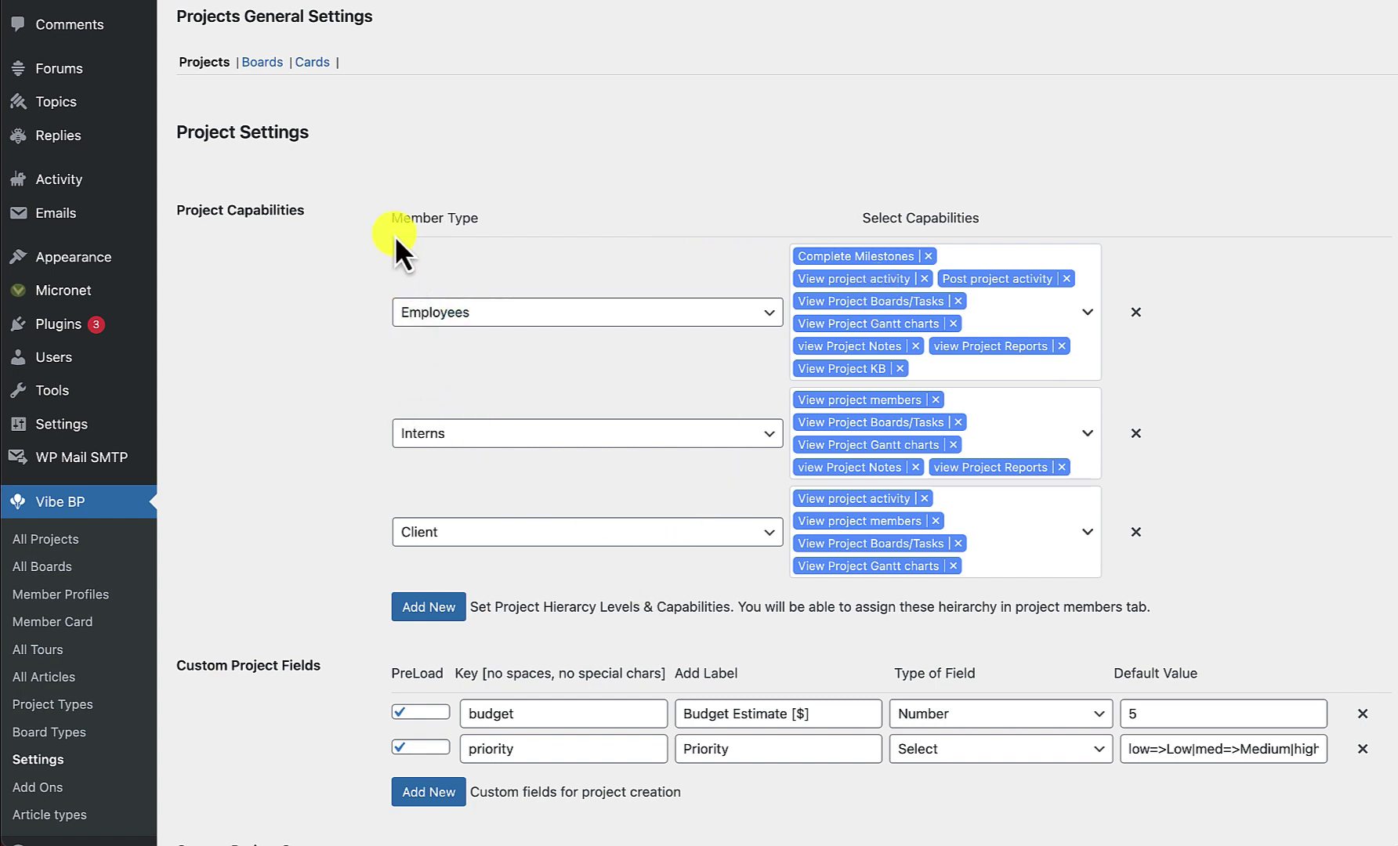
left_click_drag(391, 219, 478, 228)
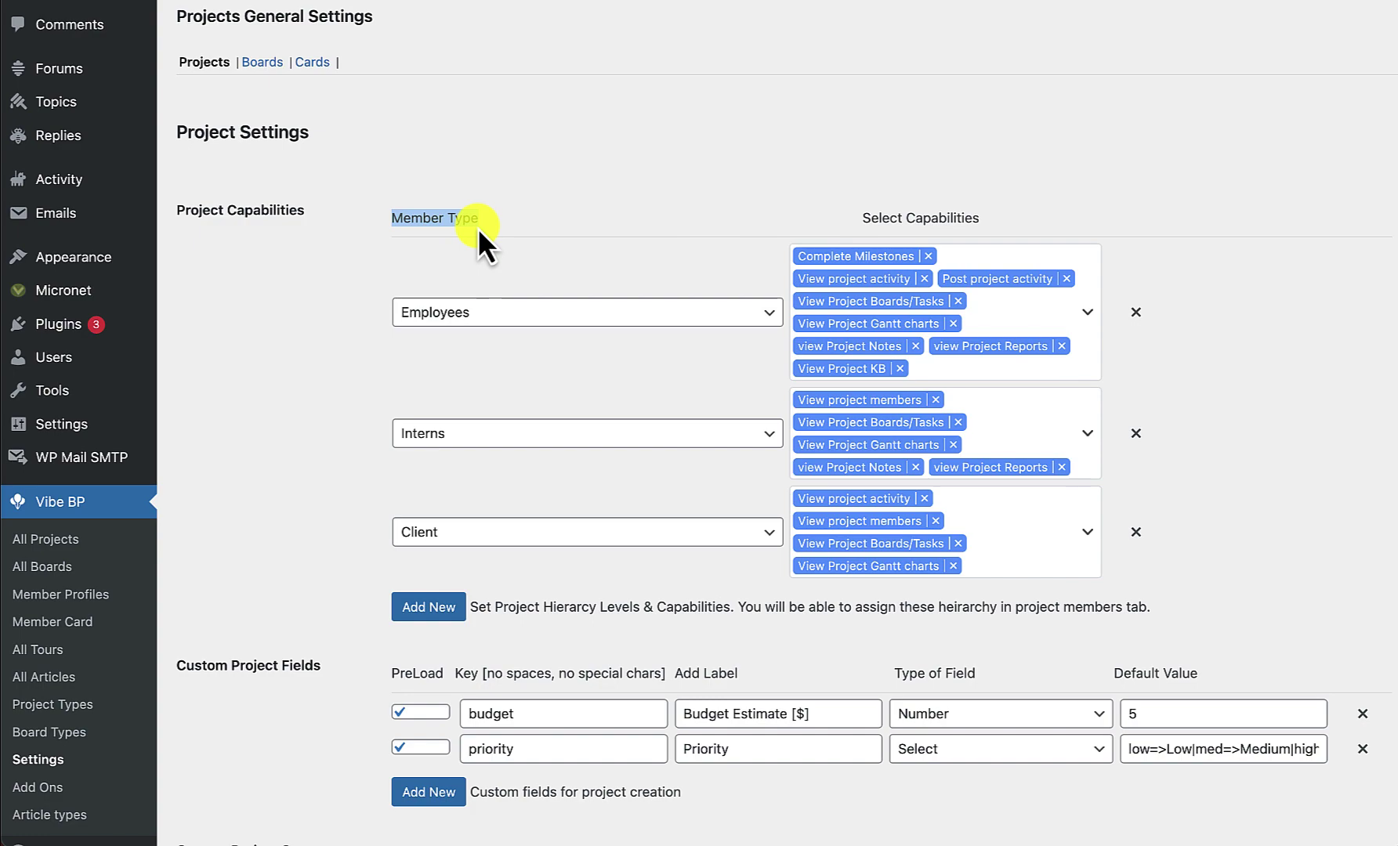
left_click(472, 235)
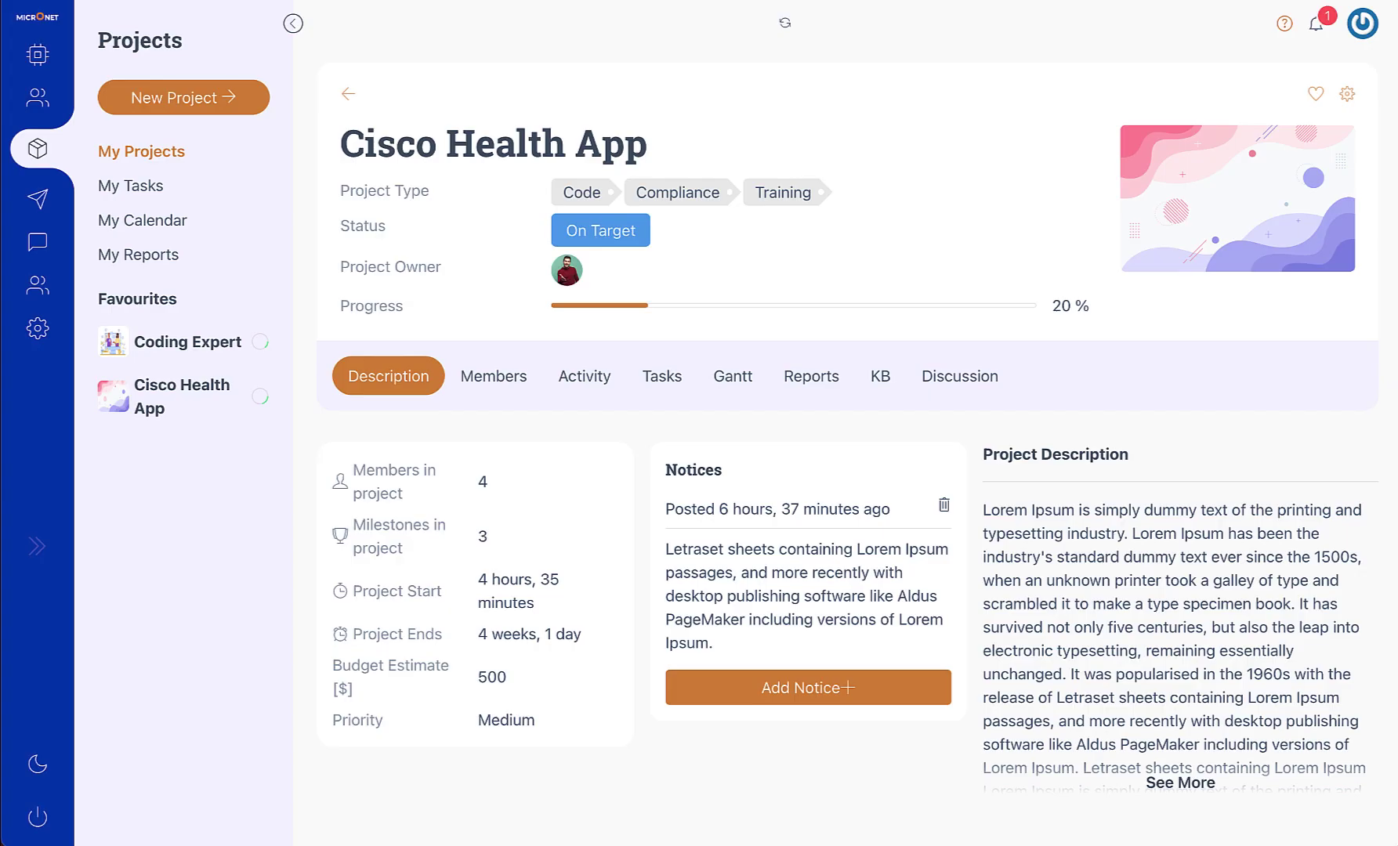
Step: Open All Members from the MicroNet sidebar to list every member with type and team
mouse_move(28, 249)
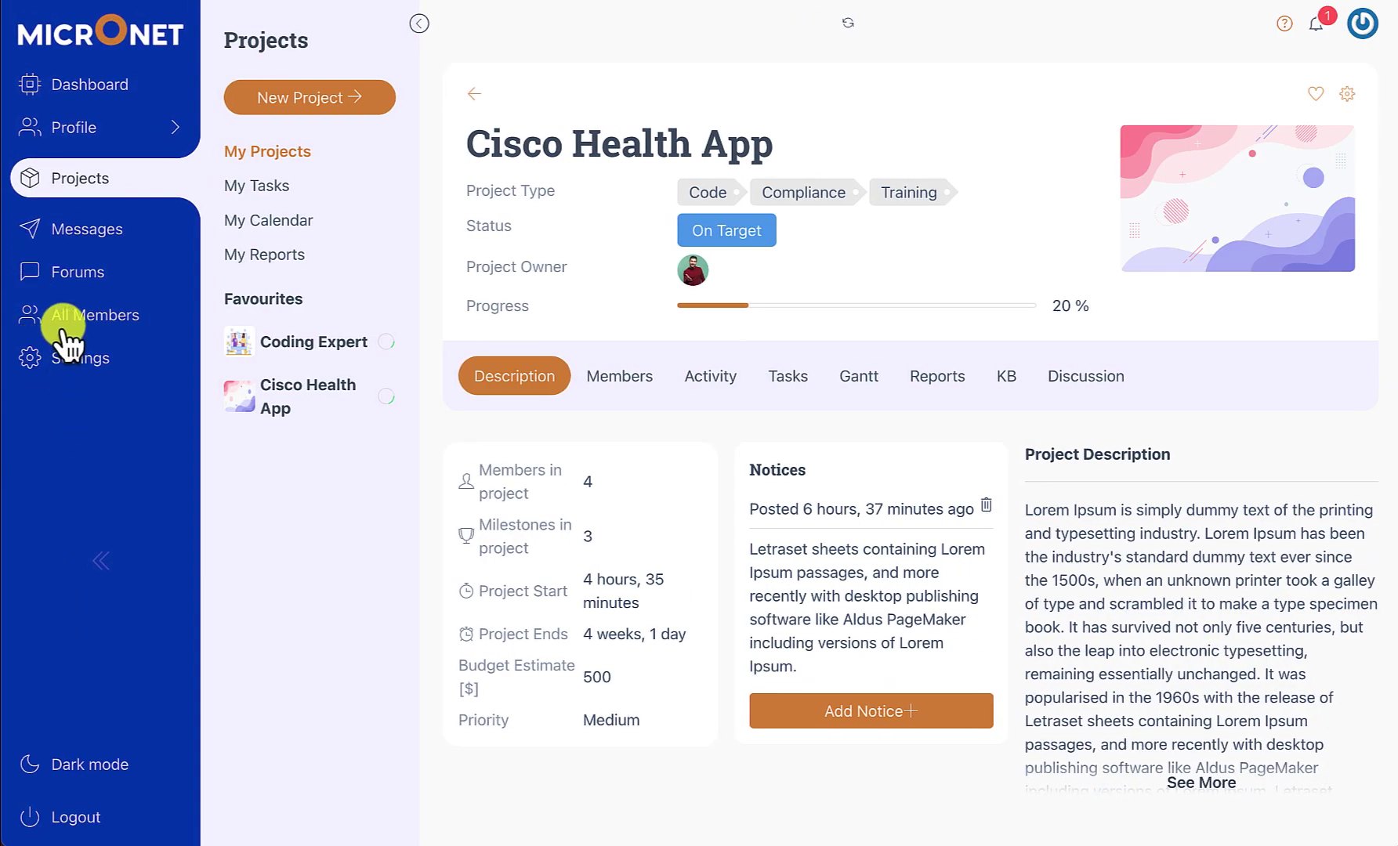
left_click(63, 322)
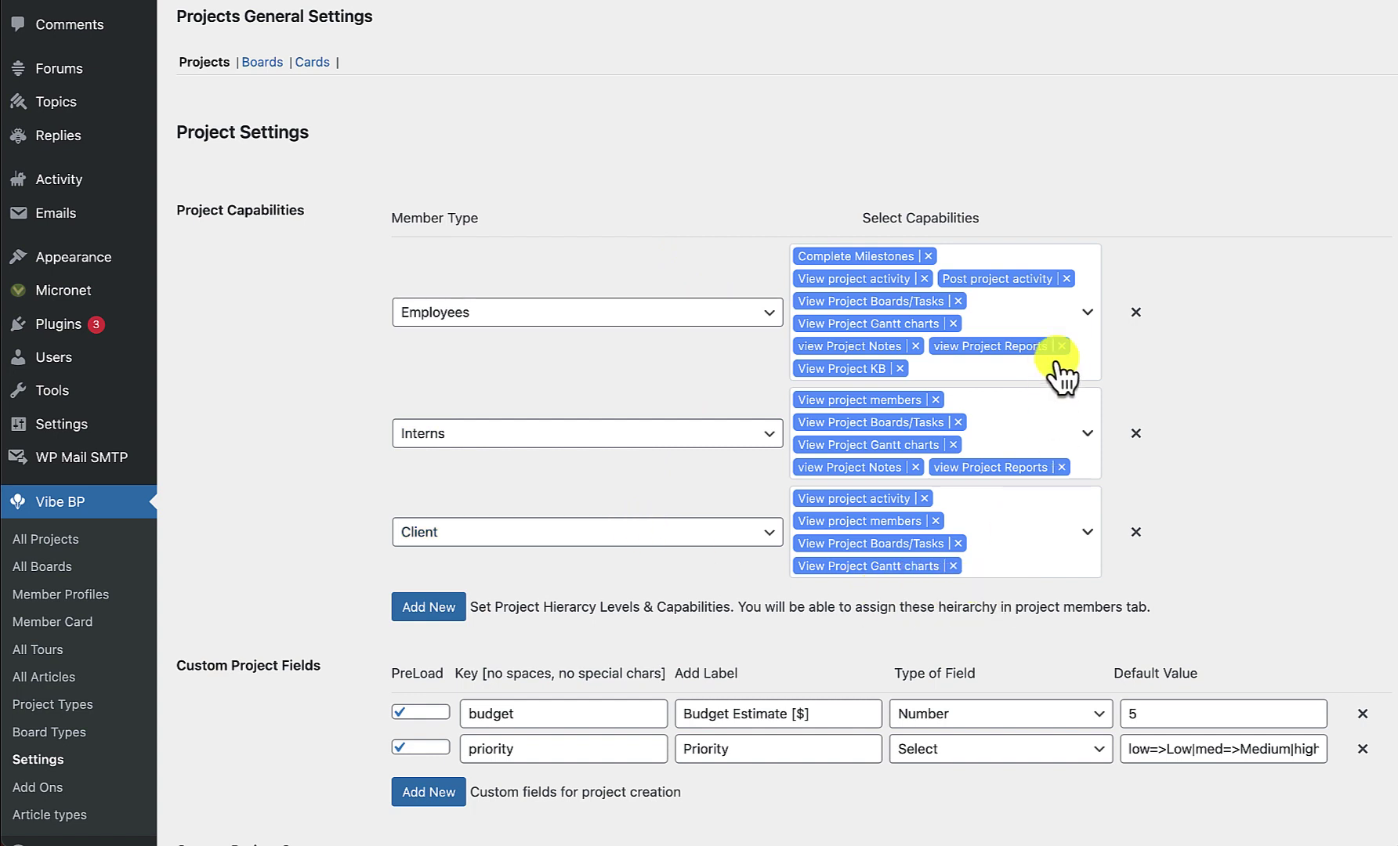
left_click(1089, 323)
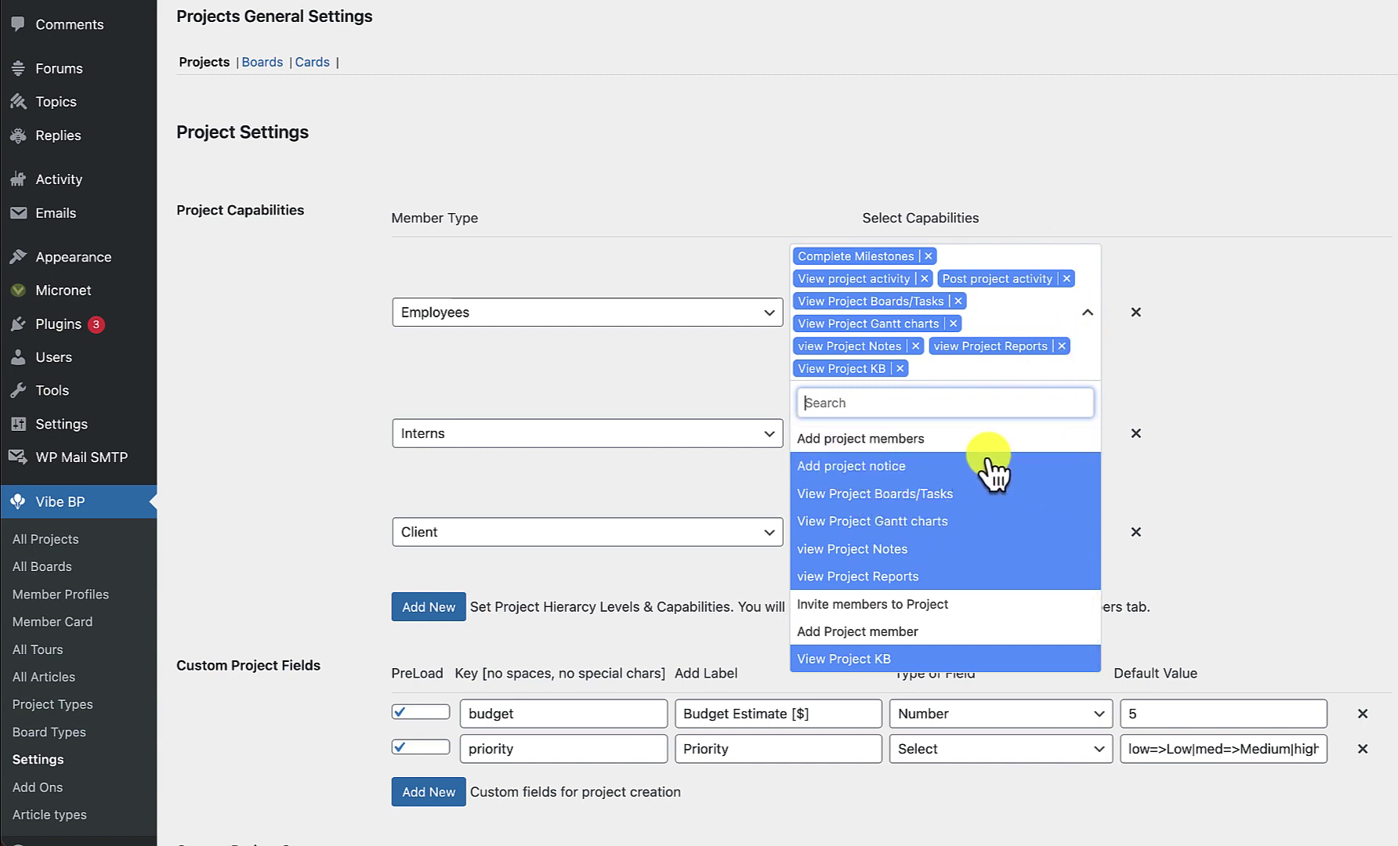
scroll(992, 462, "down", 2)
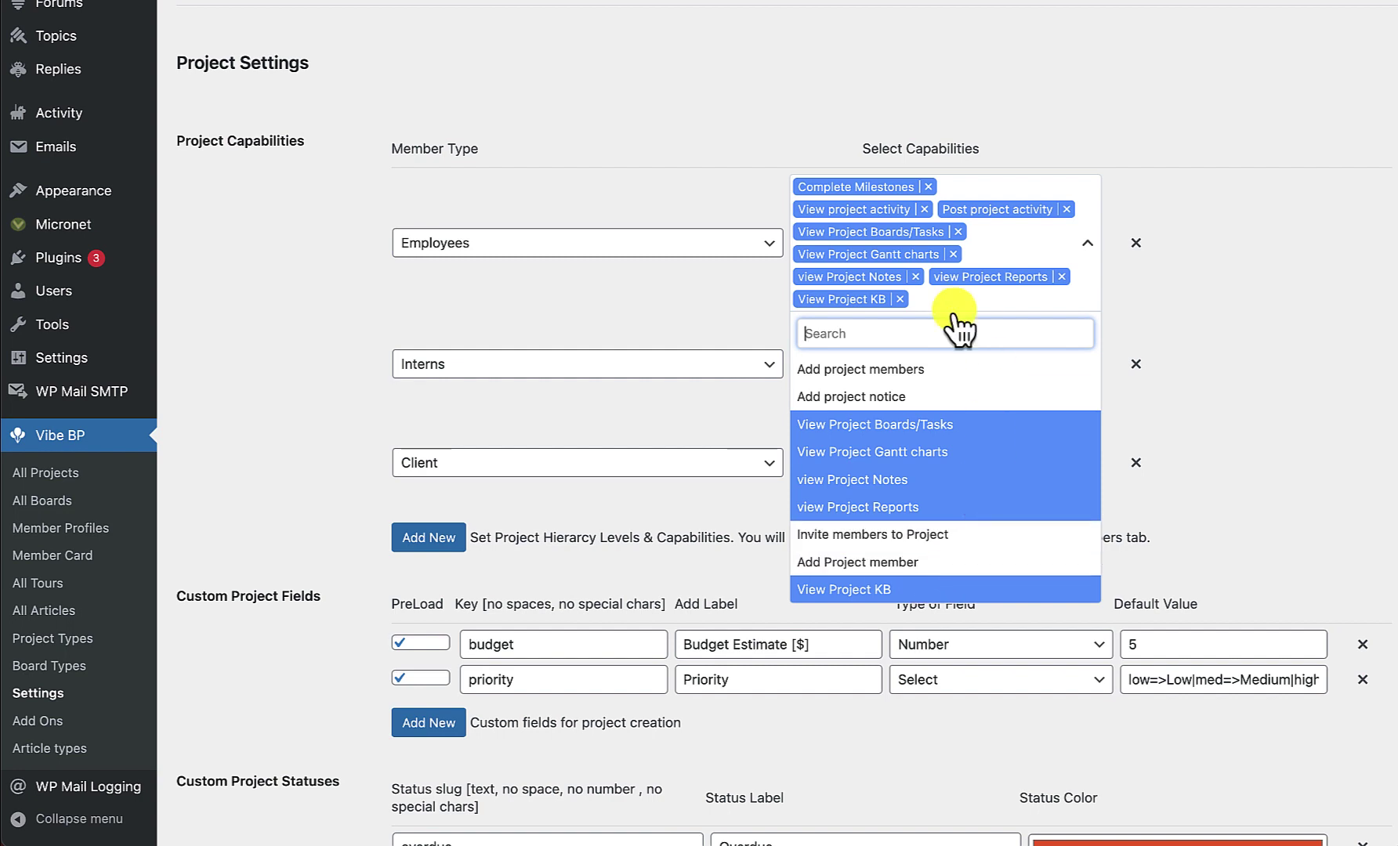
left_click(1165, 281)
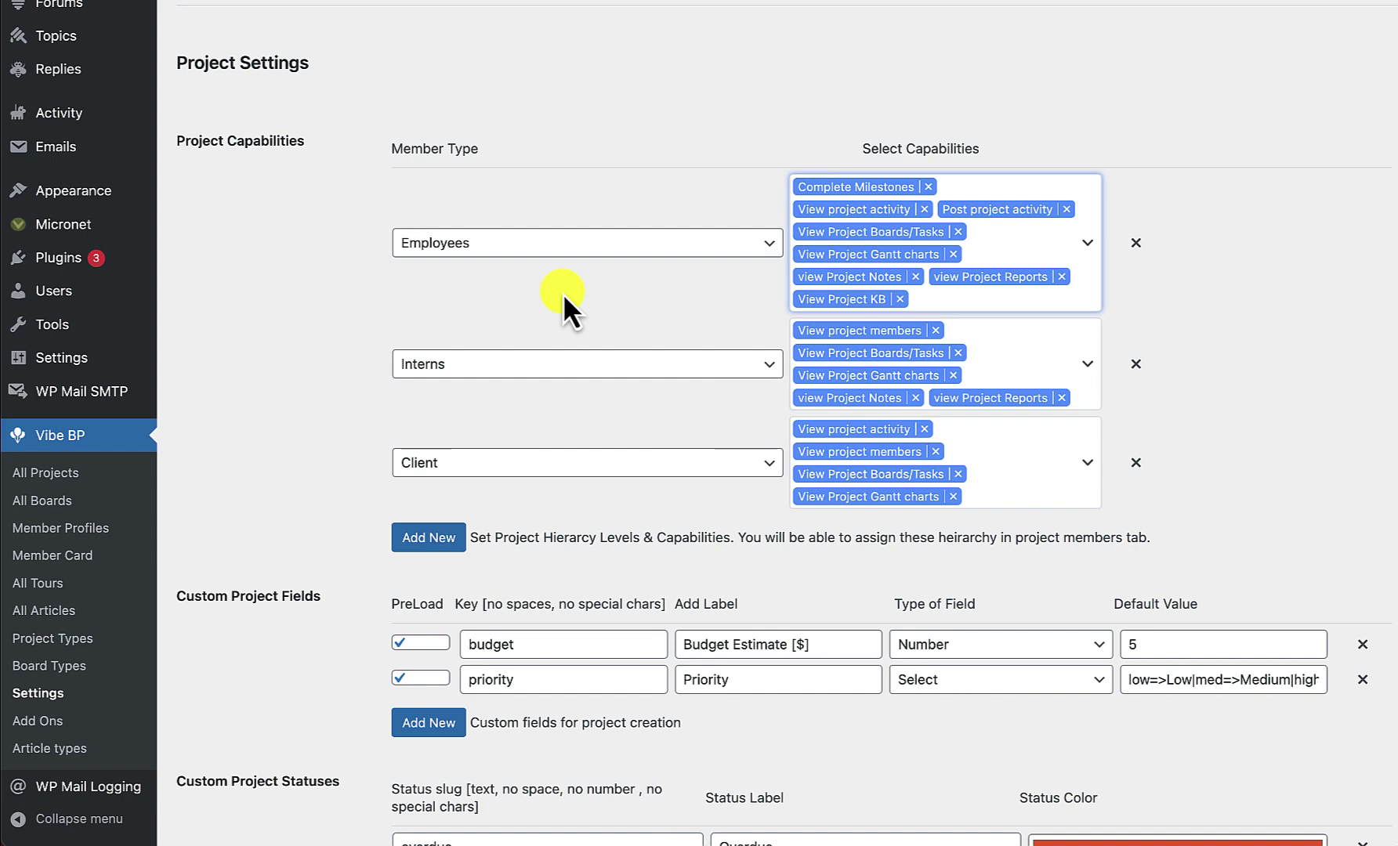
scroll(451, 440, "down", 3)
scroll(449, 439, "down", 1)
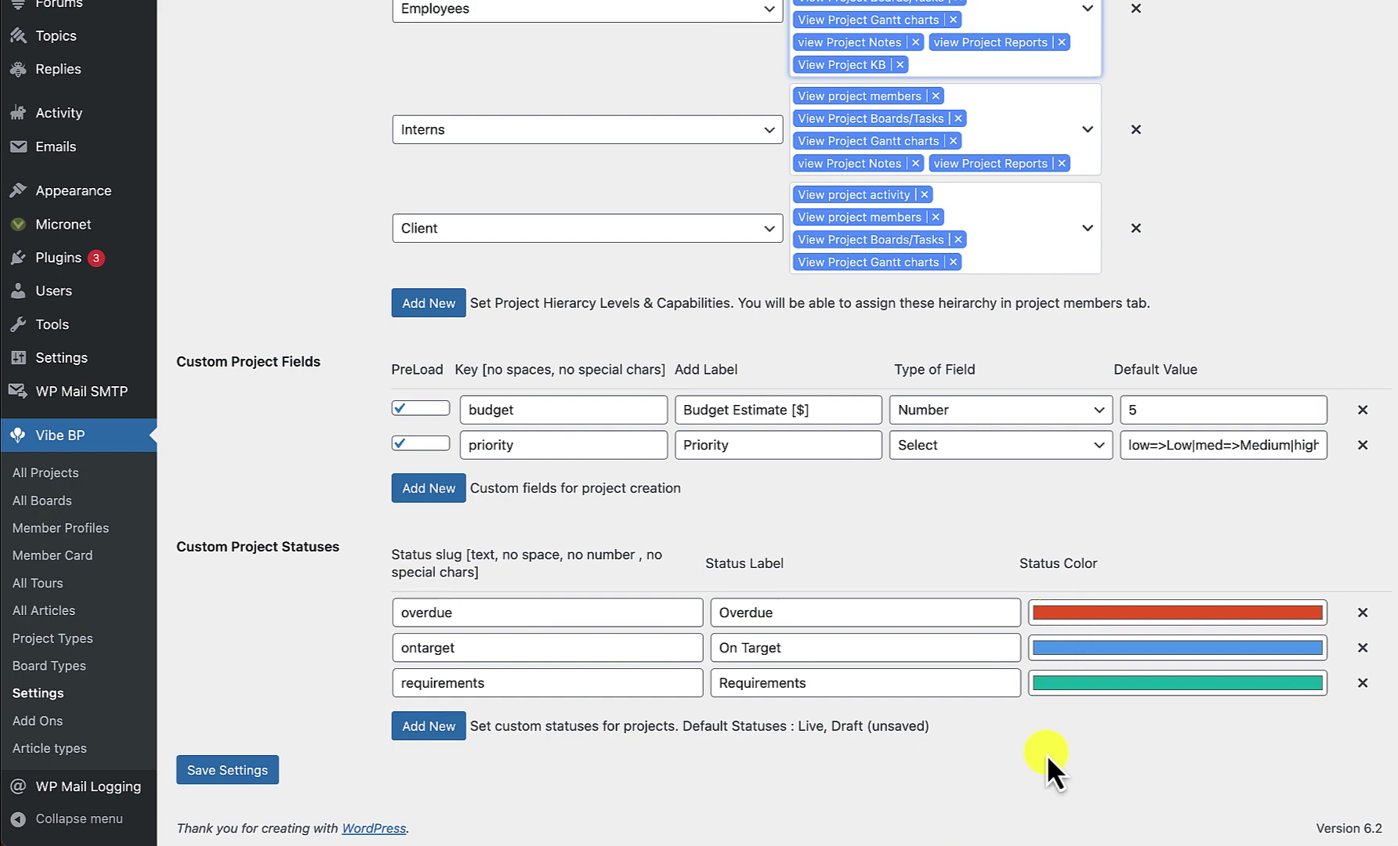
scroll(783, 392, "up", 6)
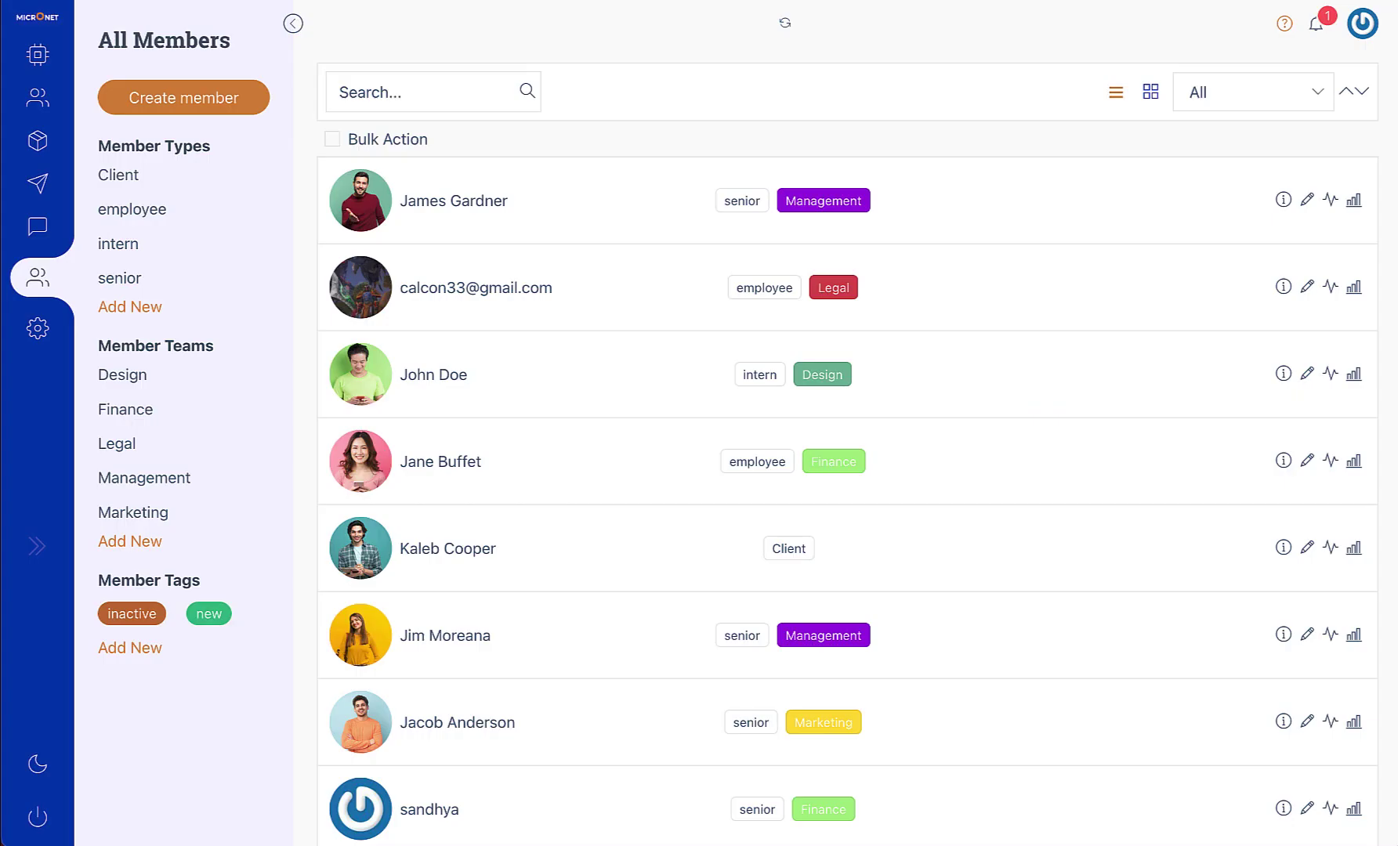
Step: Open Cisco Health App from the Projects list view, which shows all five projects as a table
left_click(62, 177)
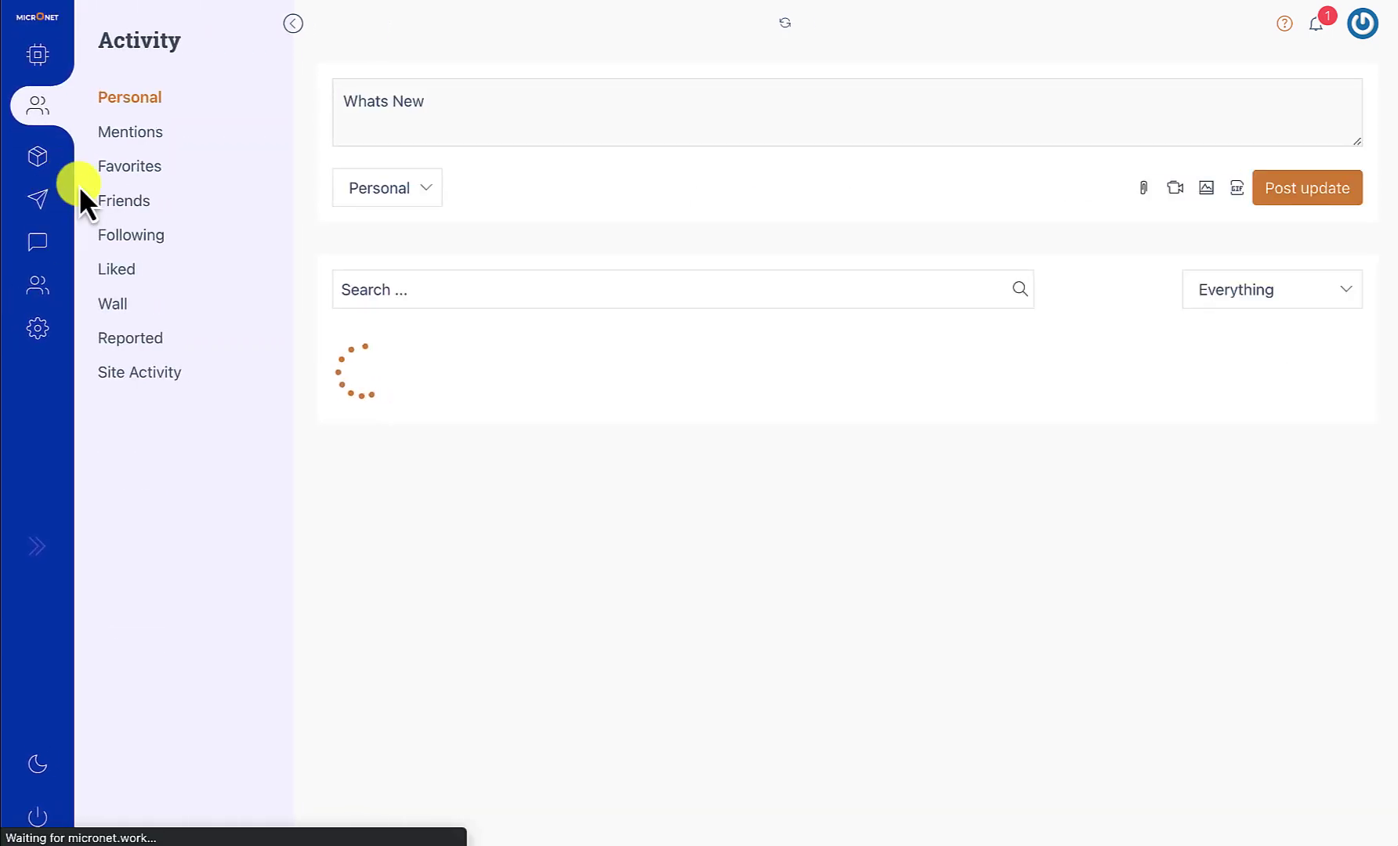
left_click(38, 186)
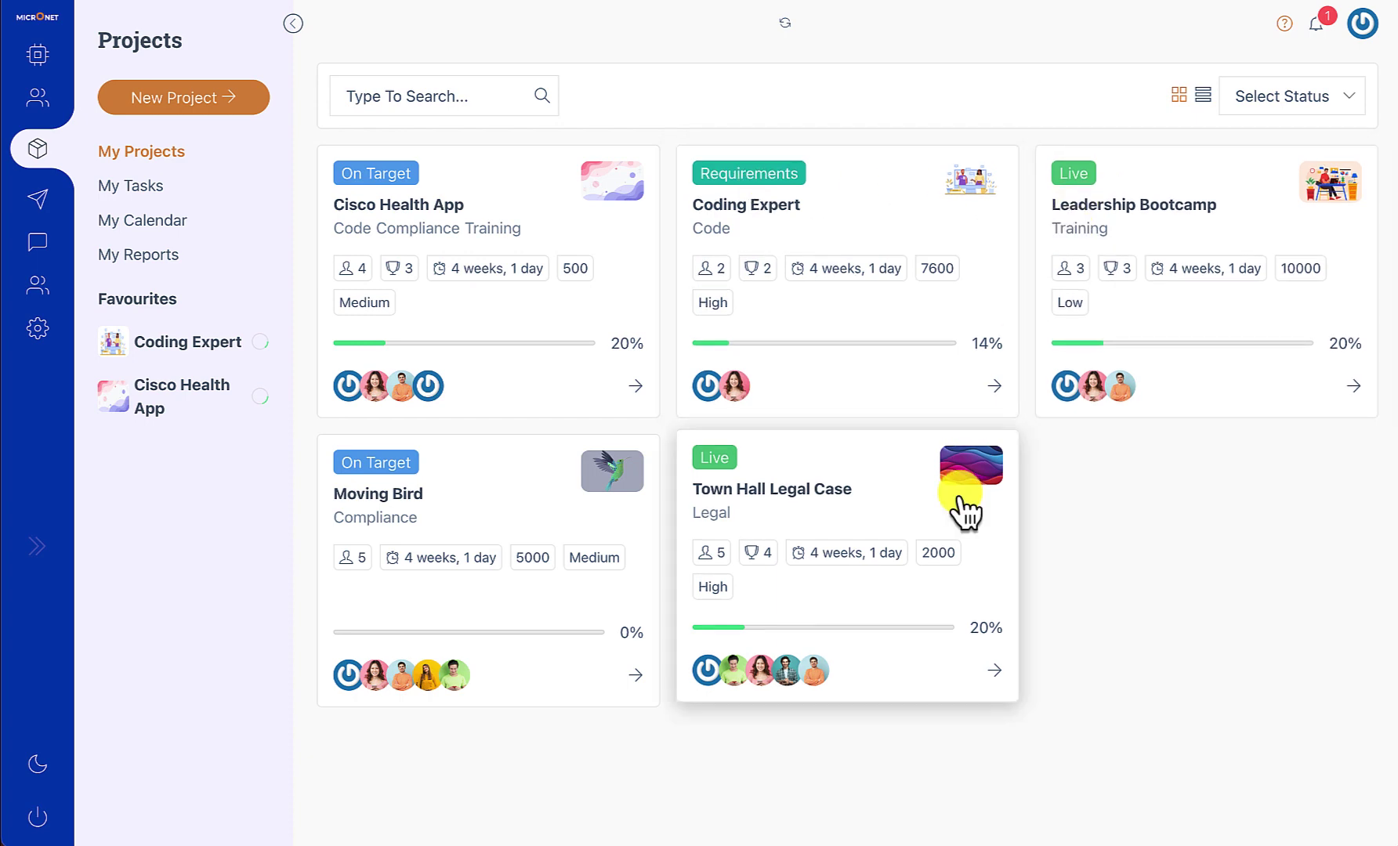
left_click(1202, 94)
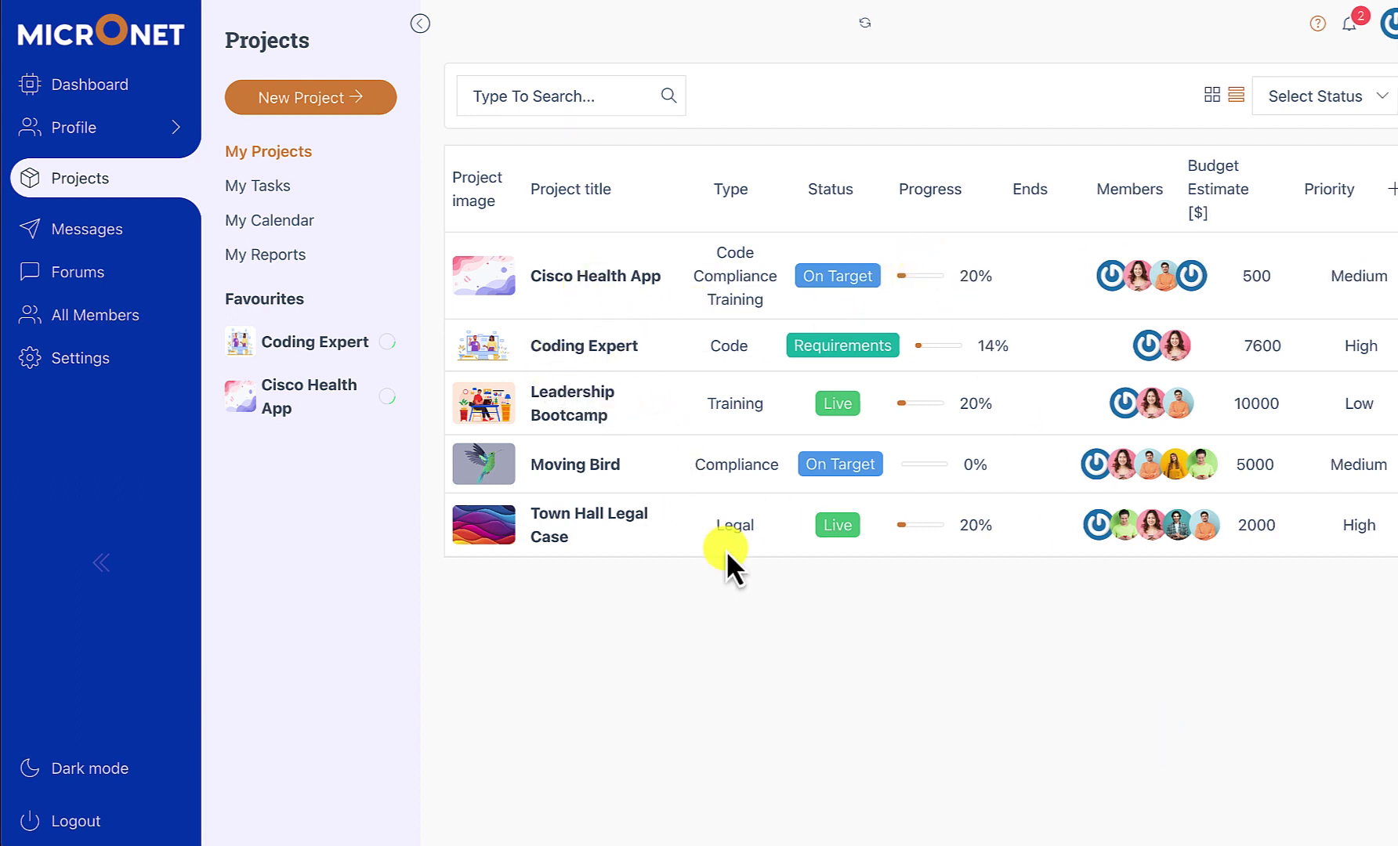
left_click(577, 278)
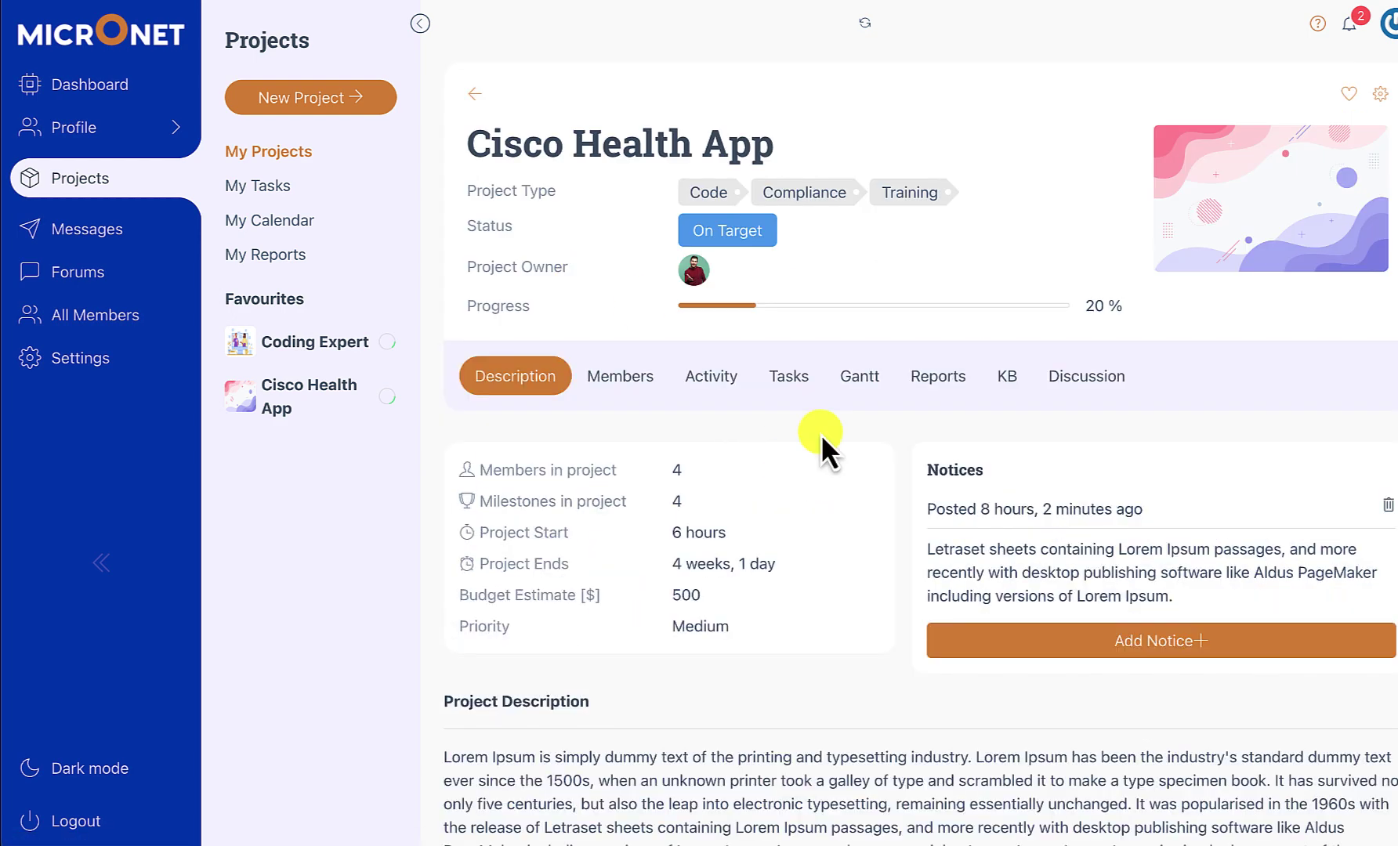
left_click(1004, 377)
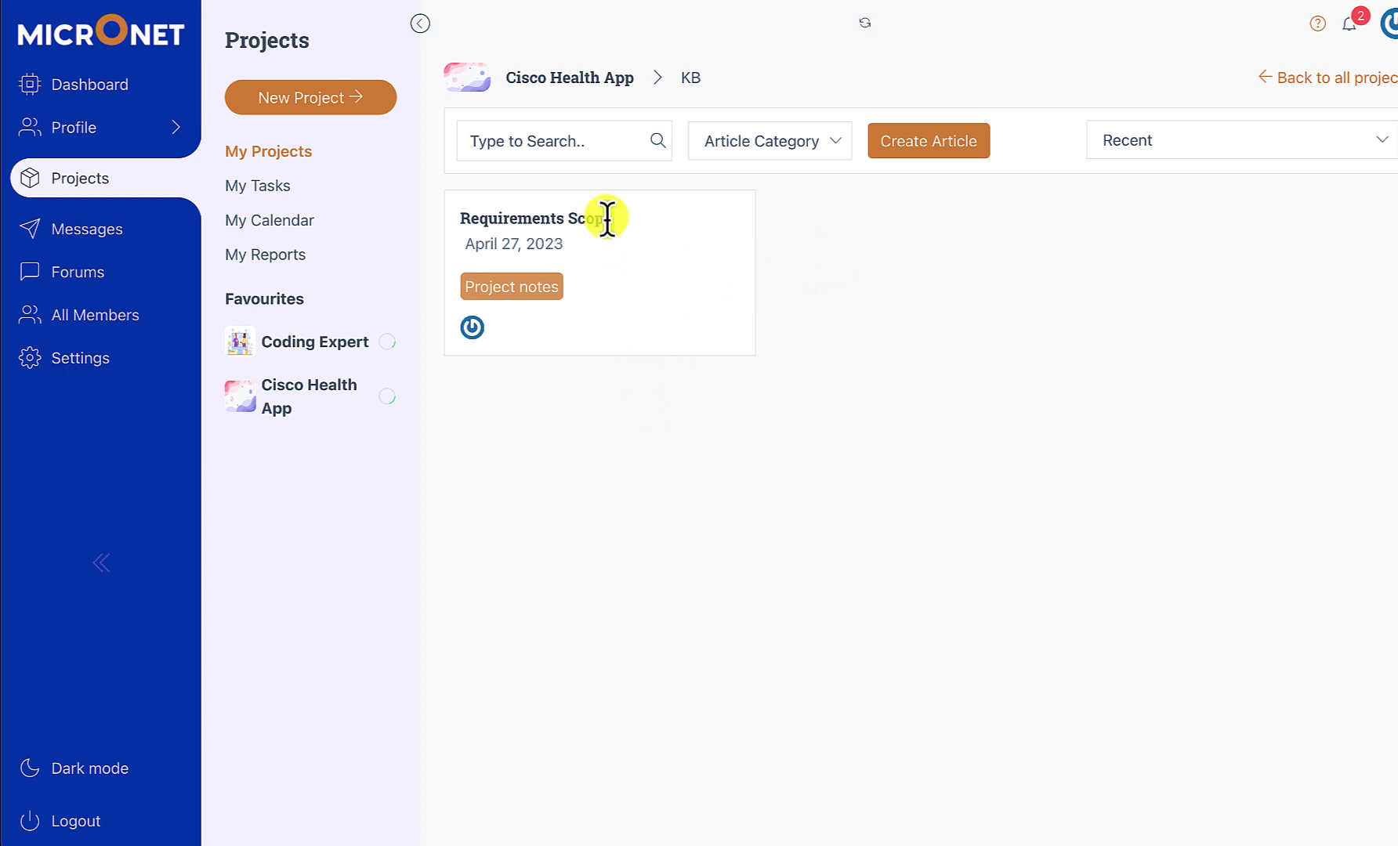
left_click(918, 150)
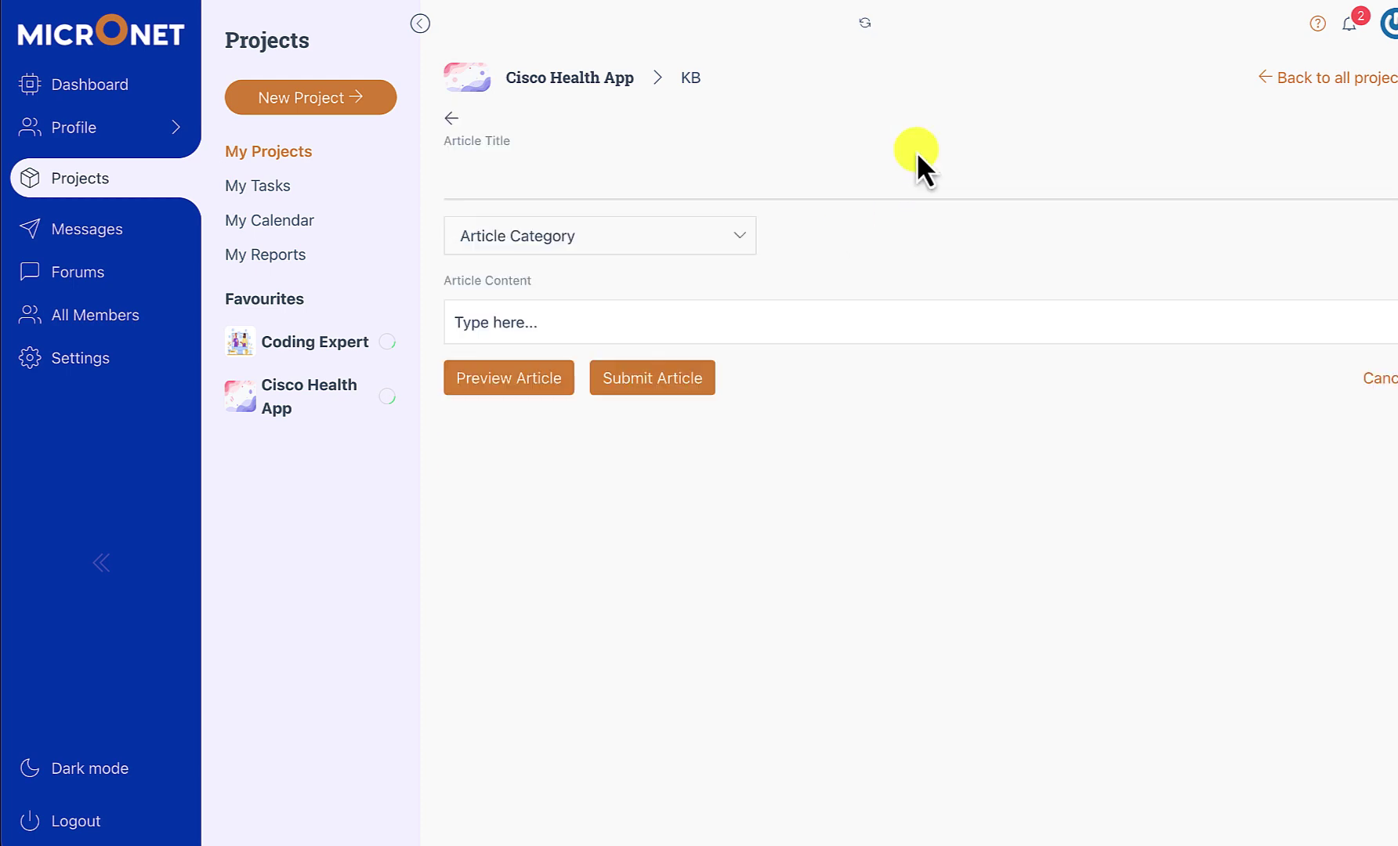
left_click(450, 119)
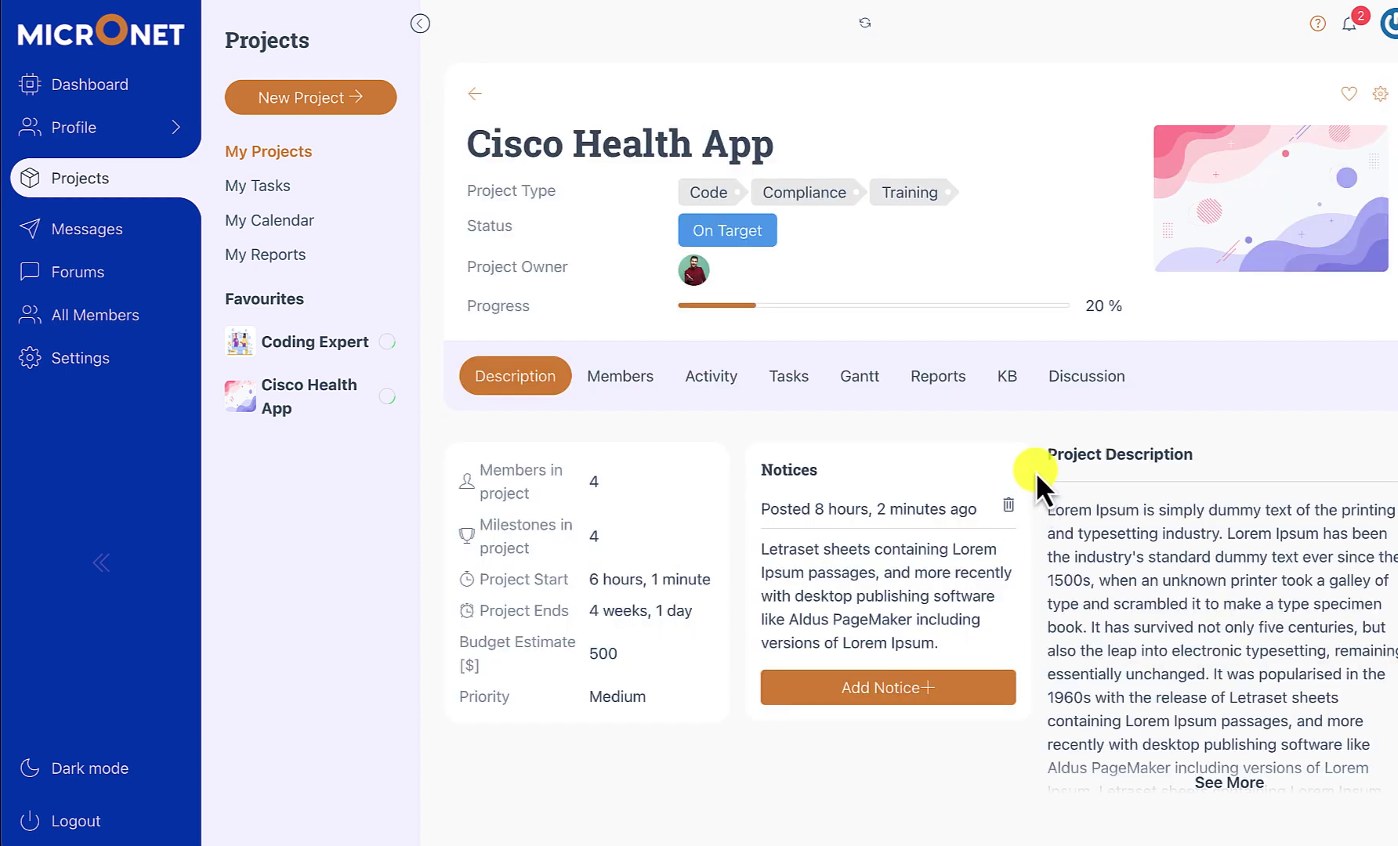
left_click(1089, 381)
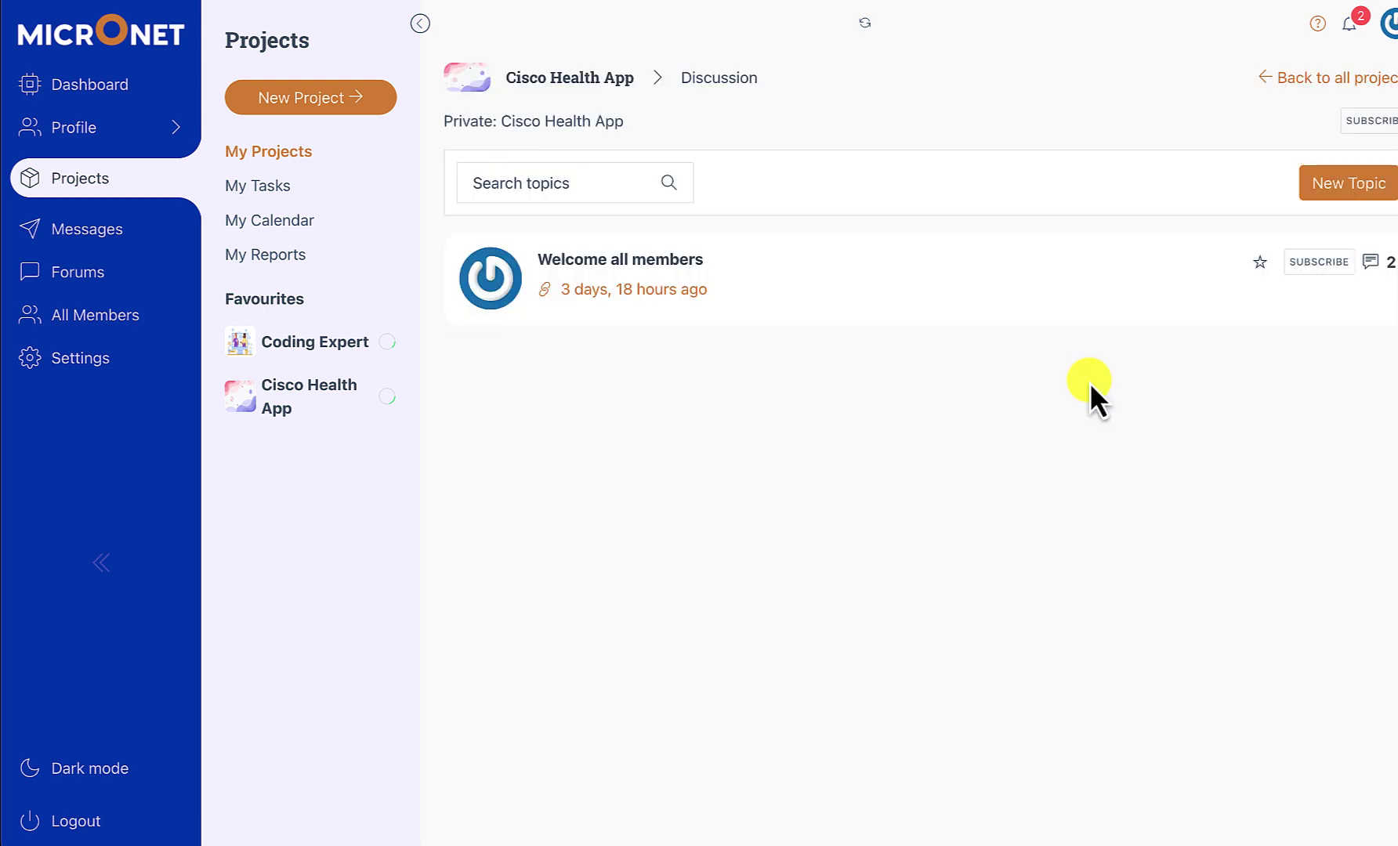
left_click(685, 263)
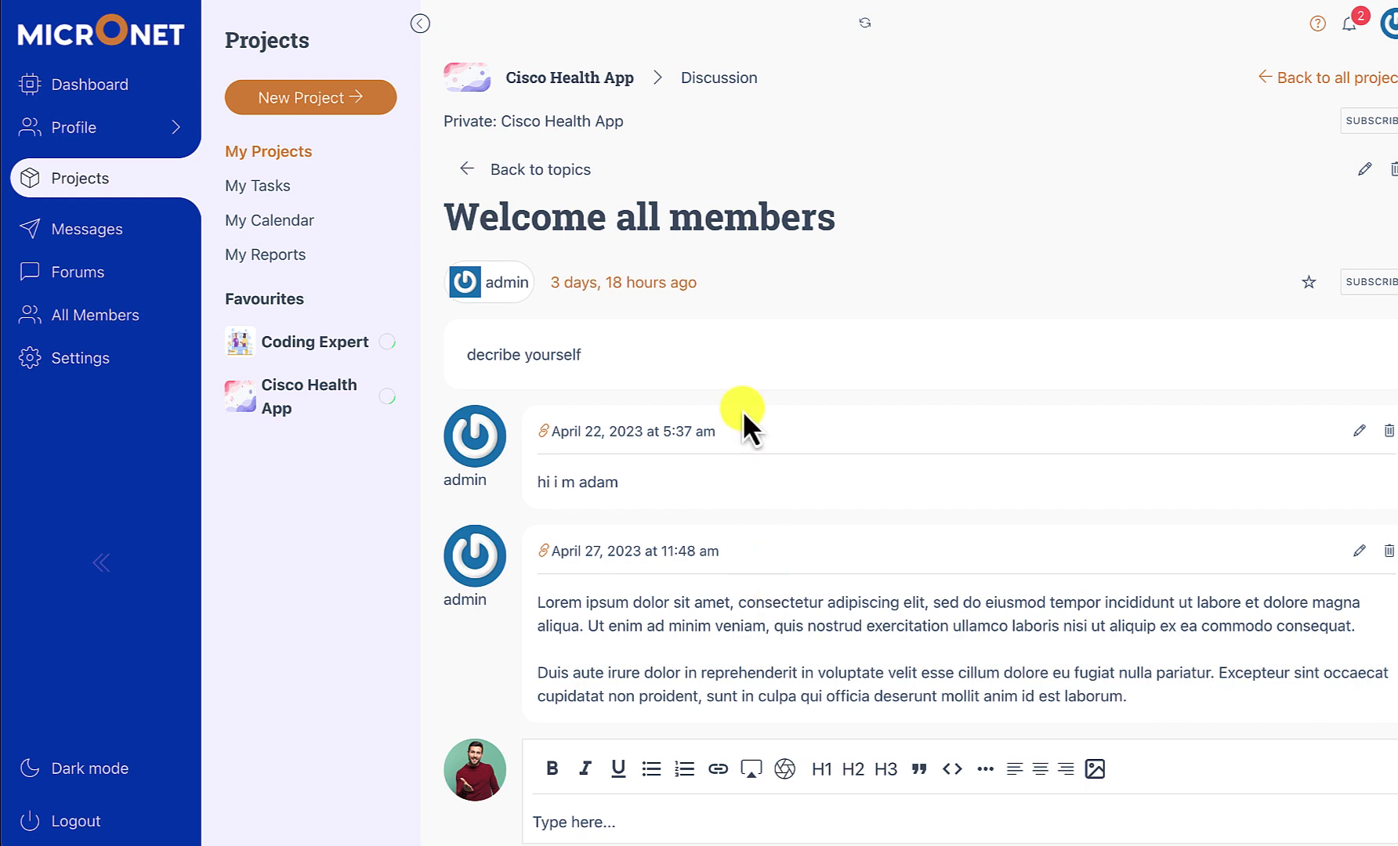
scroll(742, 411, "down", 3)
scroll(743, 410, "up", 1)
scroll(742, 411, "down", 1)
scroll(743, 410, "down", 1)
scroll(505, 69, "up", 3)
left_click(499, 97)
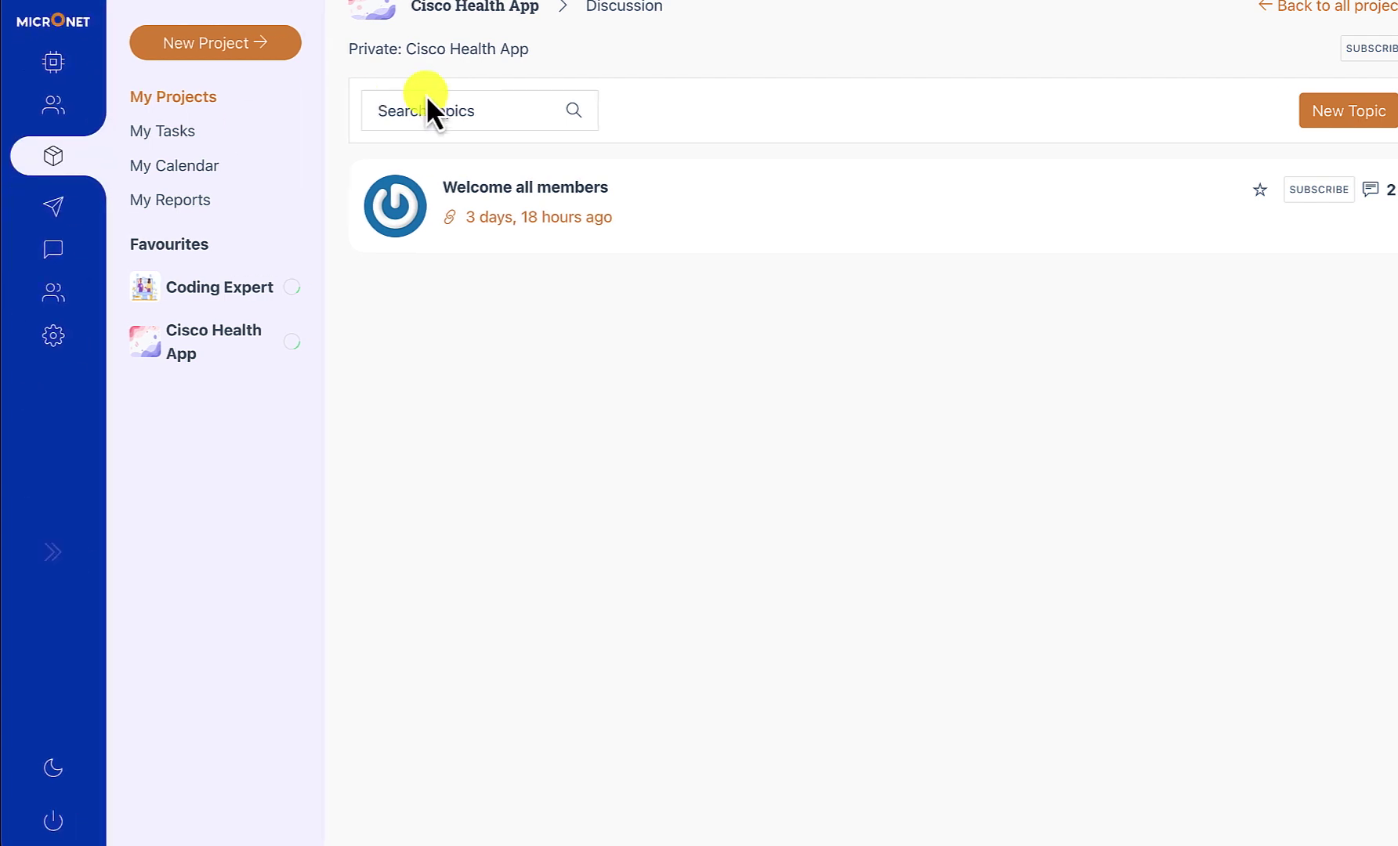
left_click(417, 19)
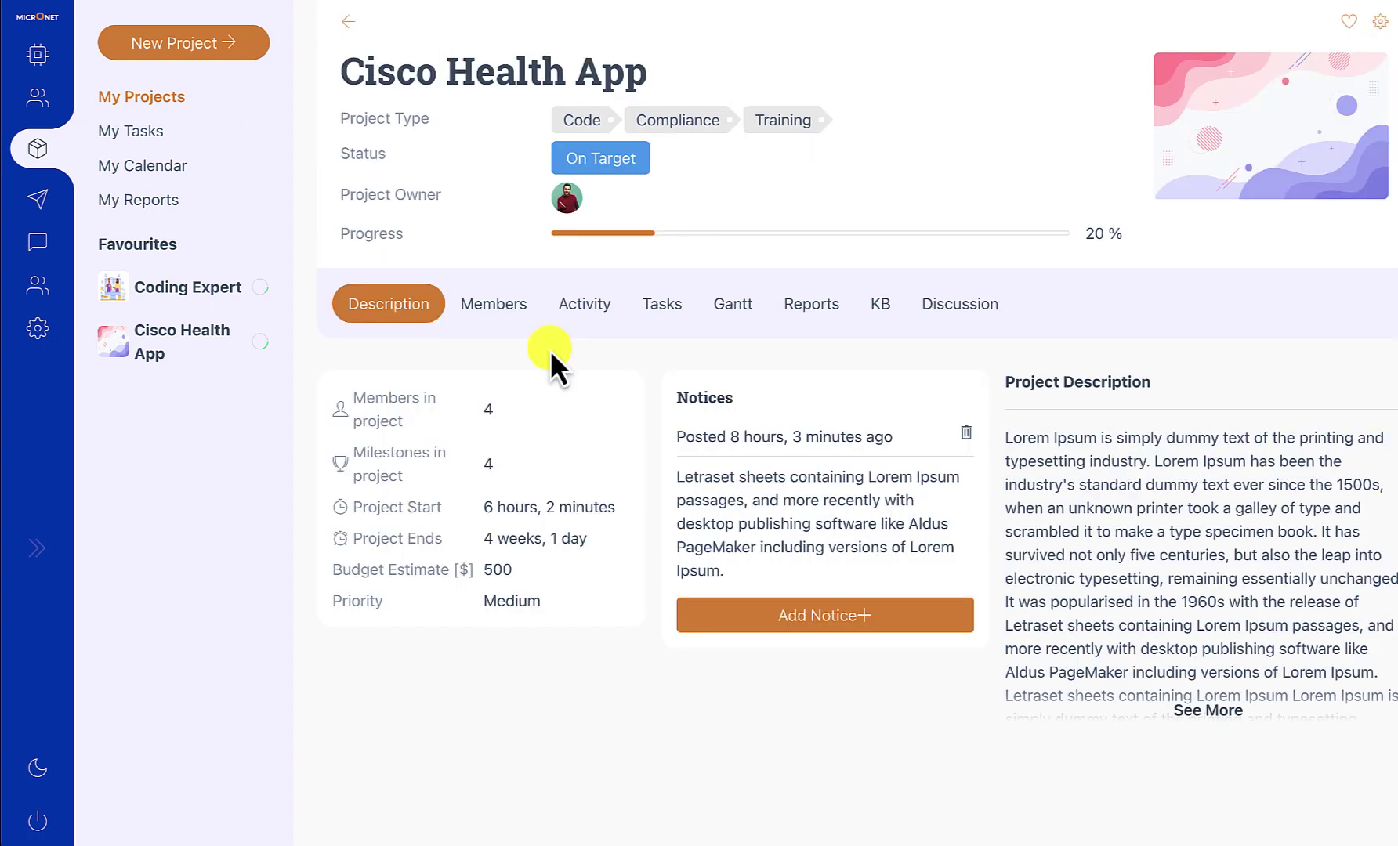